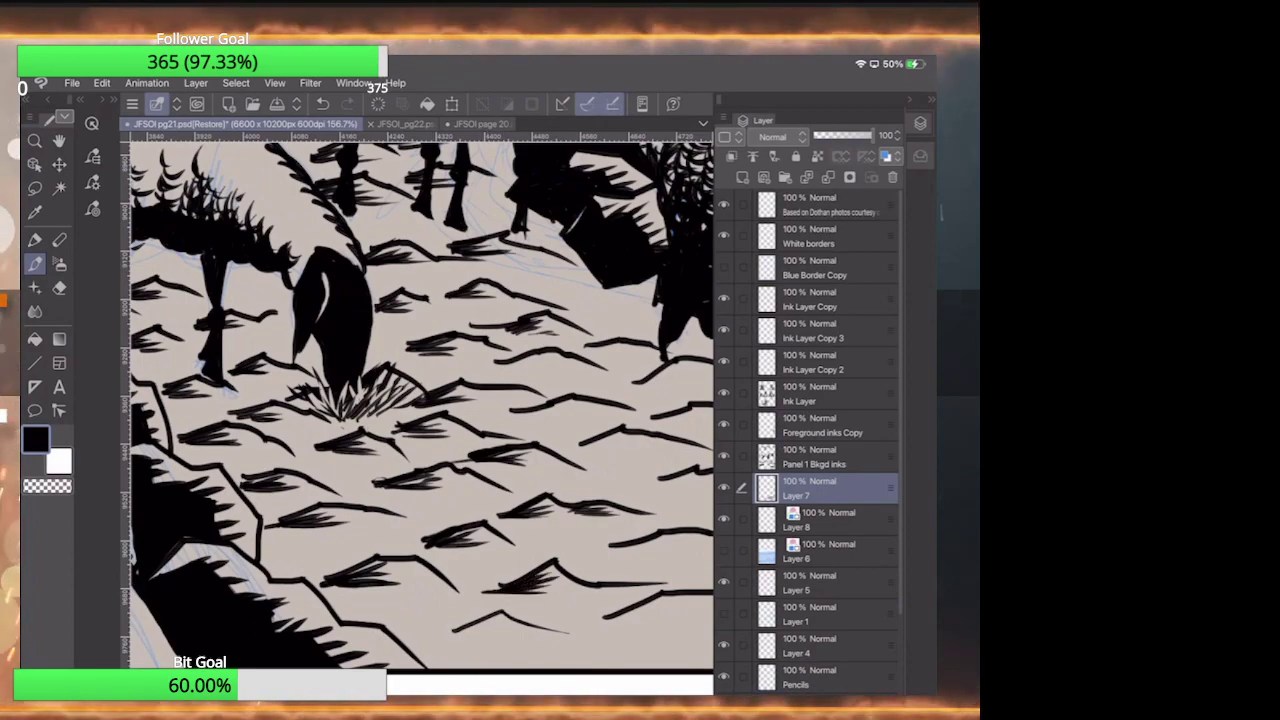
# - On Layer 7, add short hatch strokes to the road near the caption and beneath the grazing sheep
pyautogui.hotkey('ctrl', '-')
pyautogui.scroll(5, 527, 517)
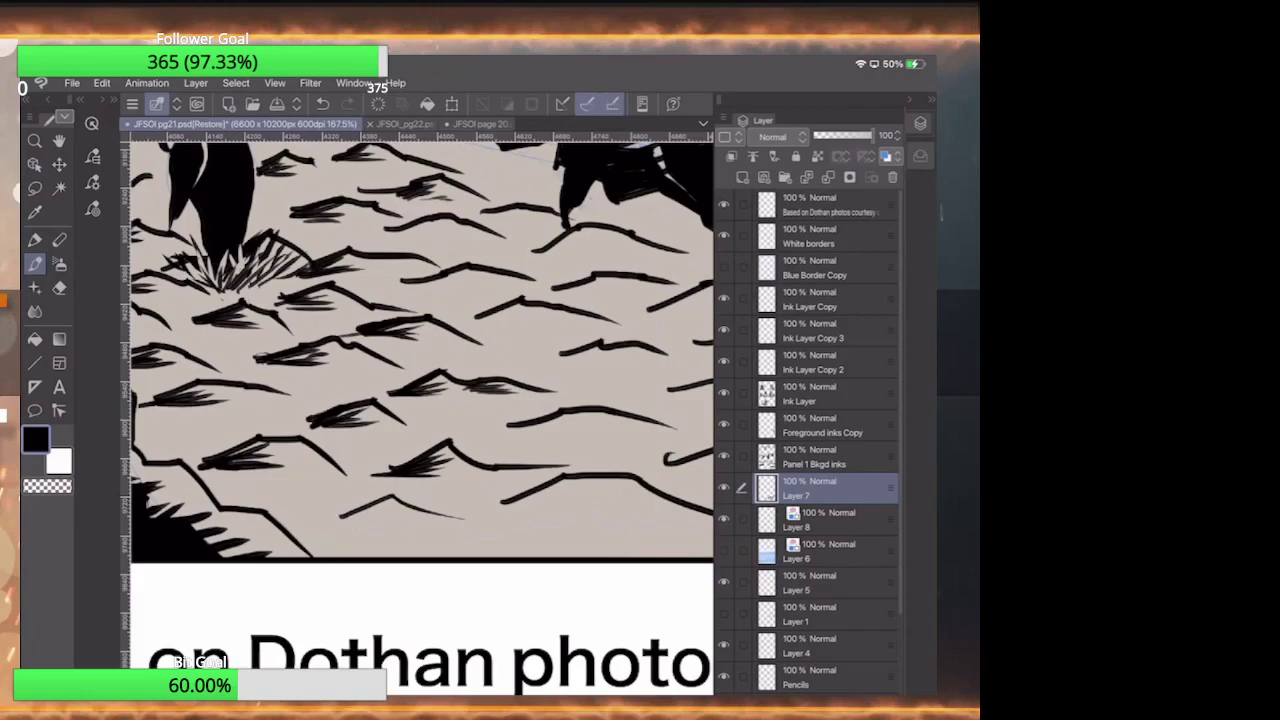
pyautogui.moveTo(384, 500); pyautogui.dragTo(318, 522)
pyautogui.moveTo(376, 514); pyautogui.dragTo(324, 530)
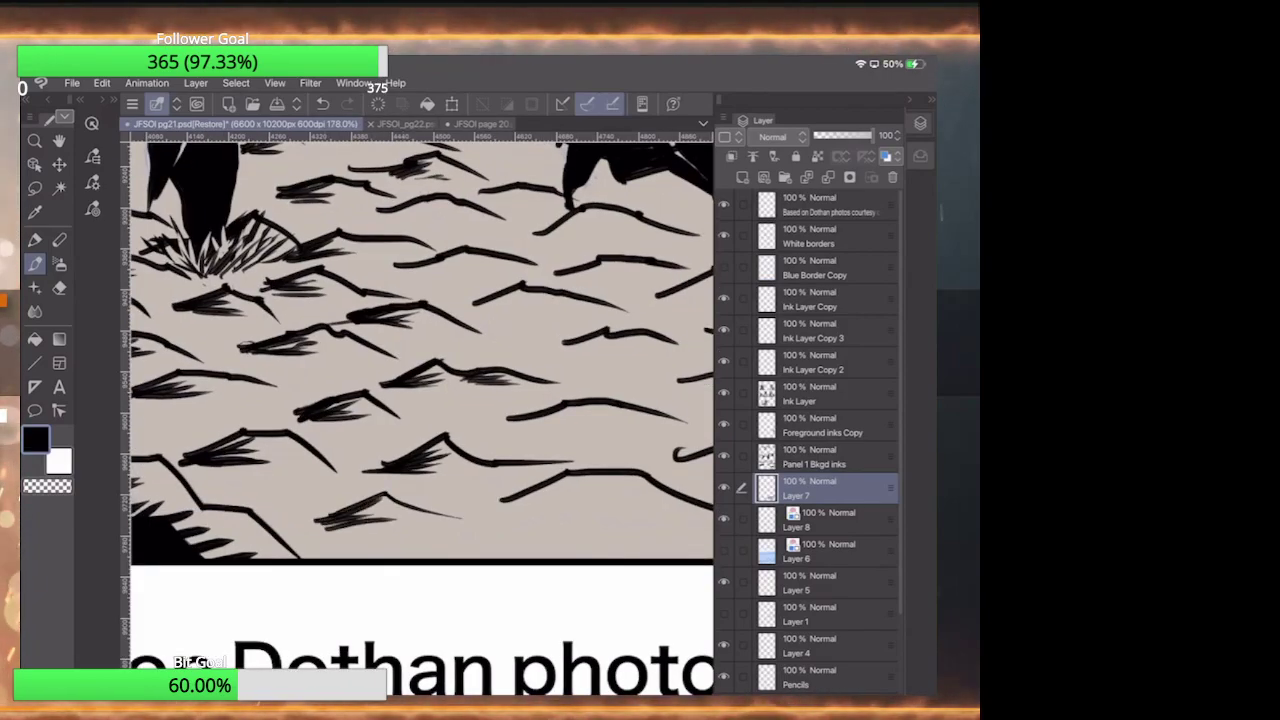
pyautogui.scroll(-5, 482, 474)
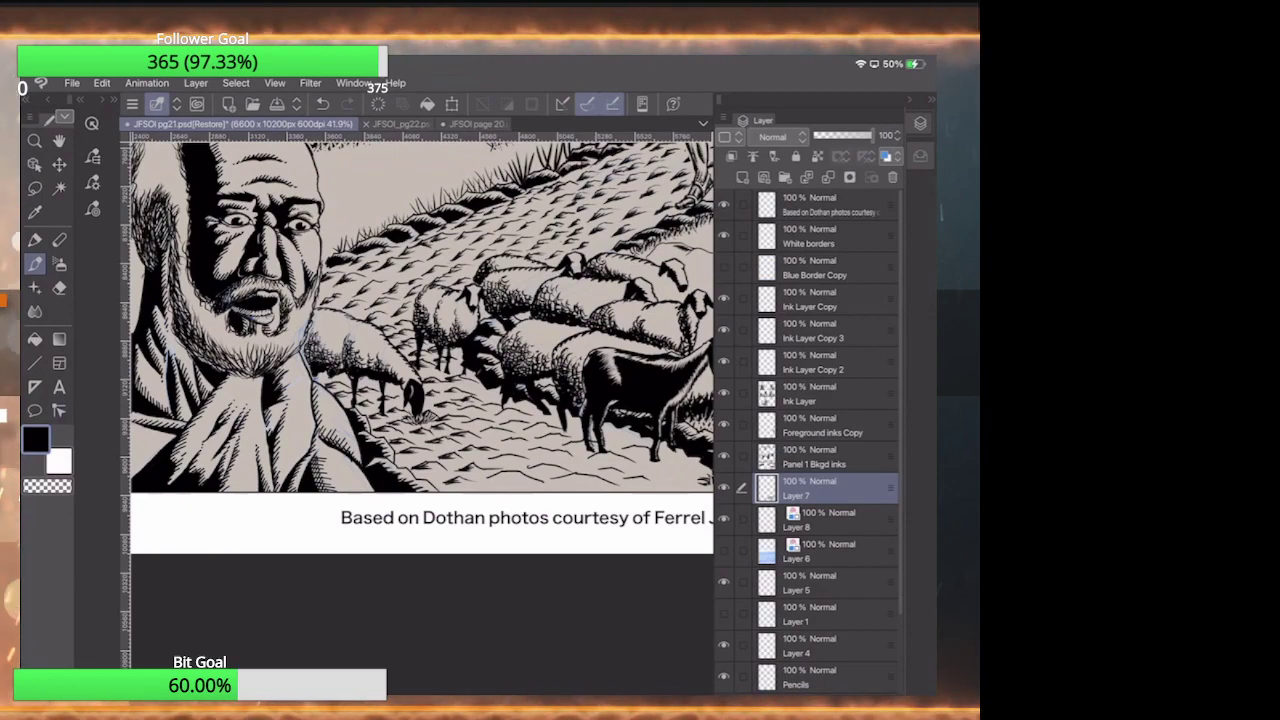
pyautogui.scroll(5, 483, 399)
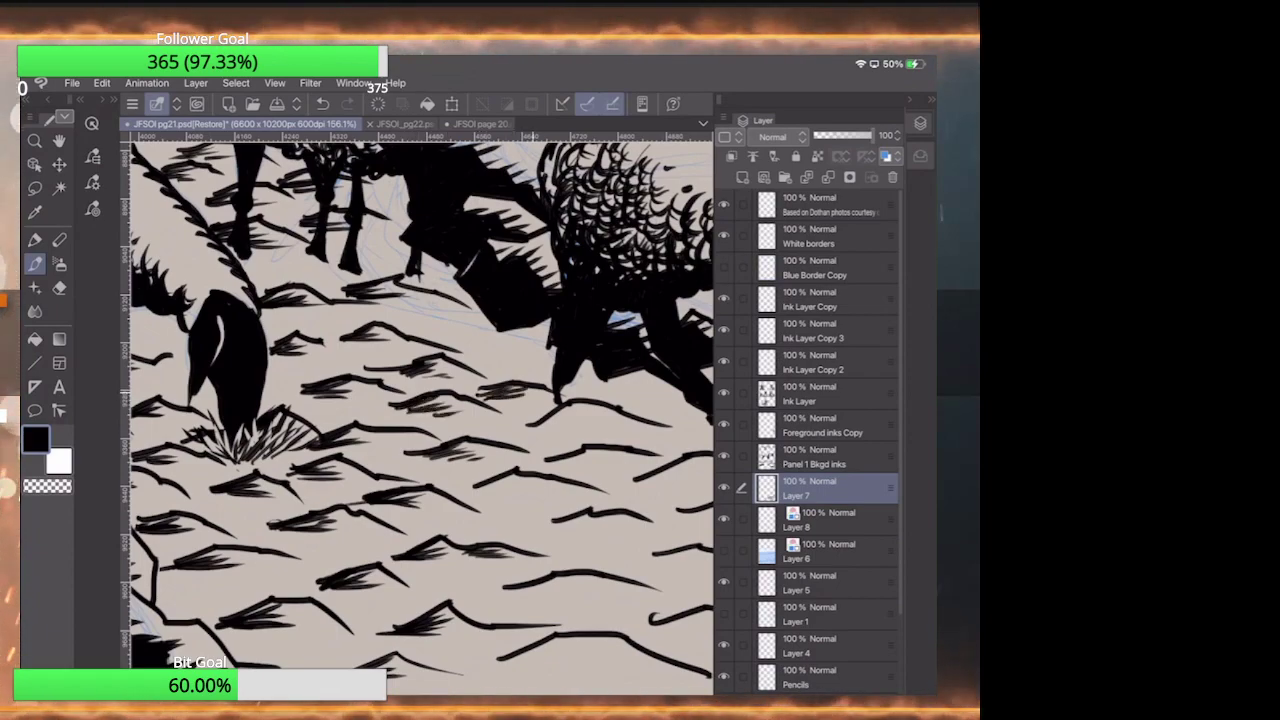
pyautogui.moveTo(536, 424); pyautogui.dragTo(594, 414)
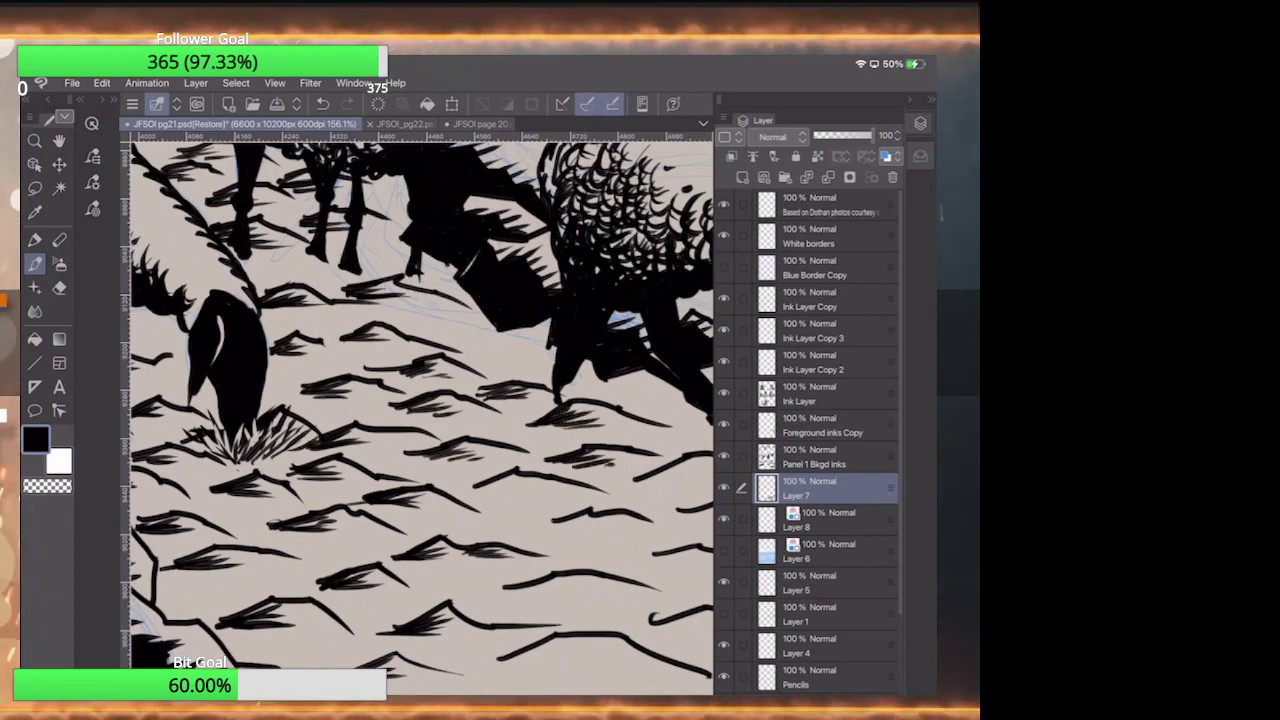
# - Add a few small hatch strokes across the road in the lower panel
pyautogui.hotkey('ctrl', '-')
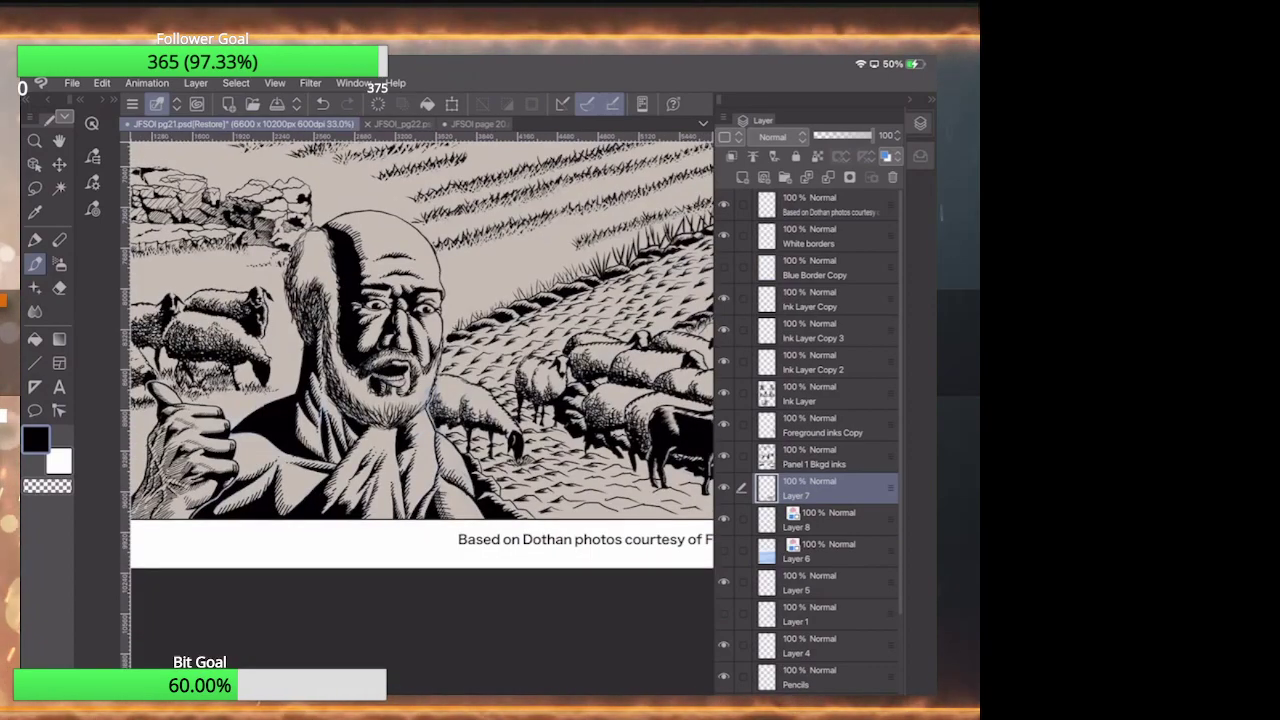
pyautogui.scroll(5, 640, 504)
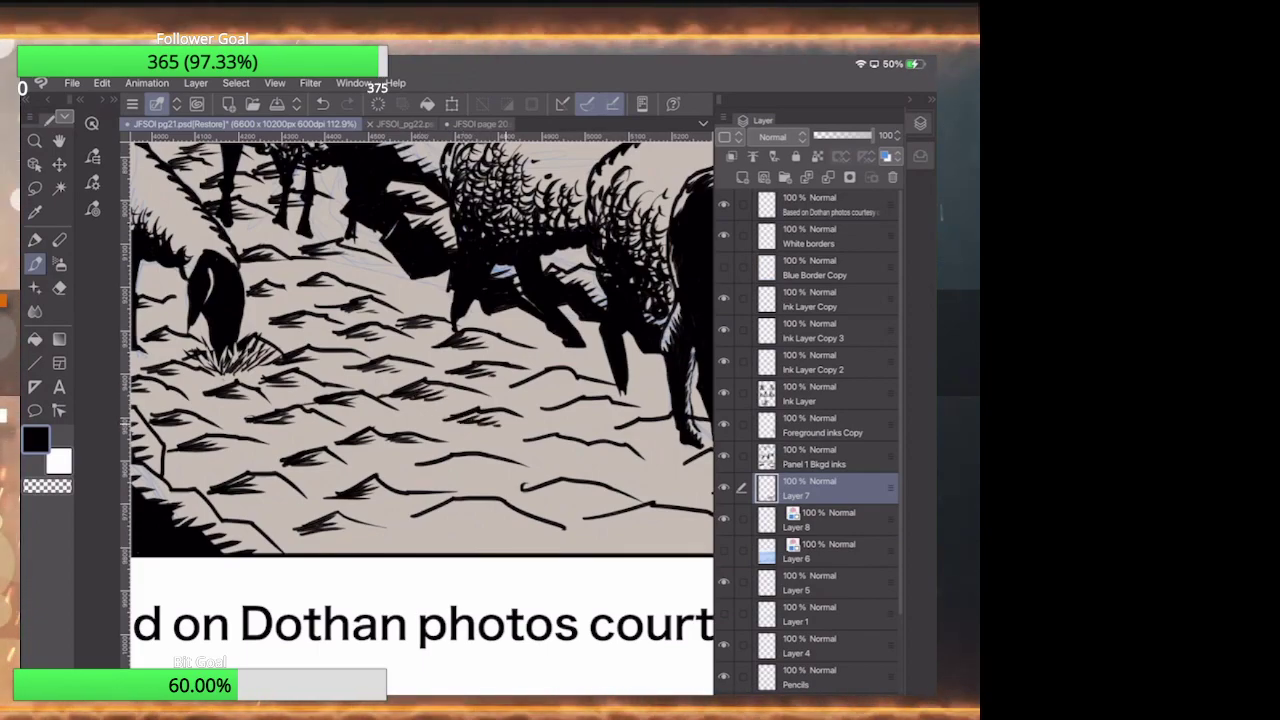
pyautogui.moveTo(510, 378); pyautogui.dragTo(594, 408)
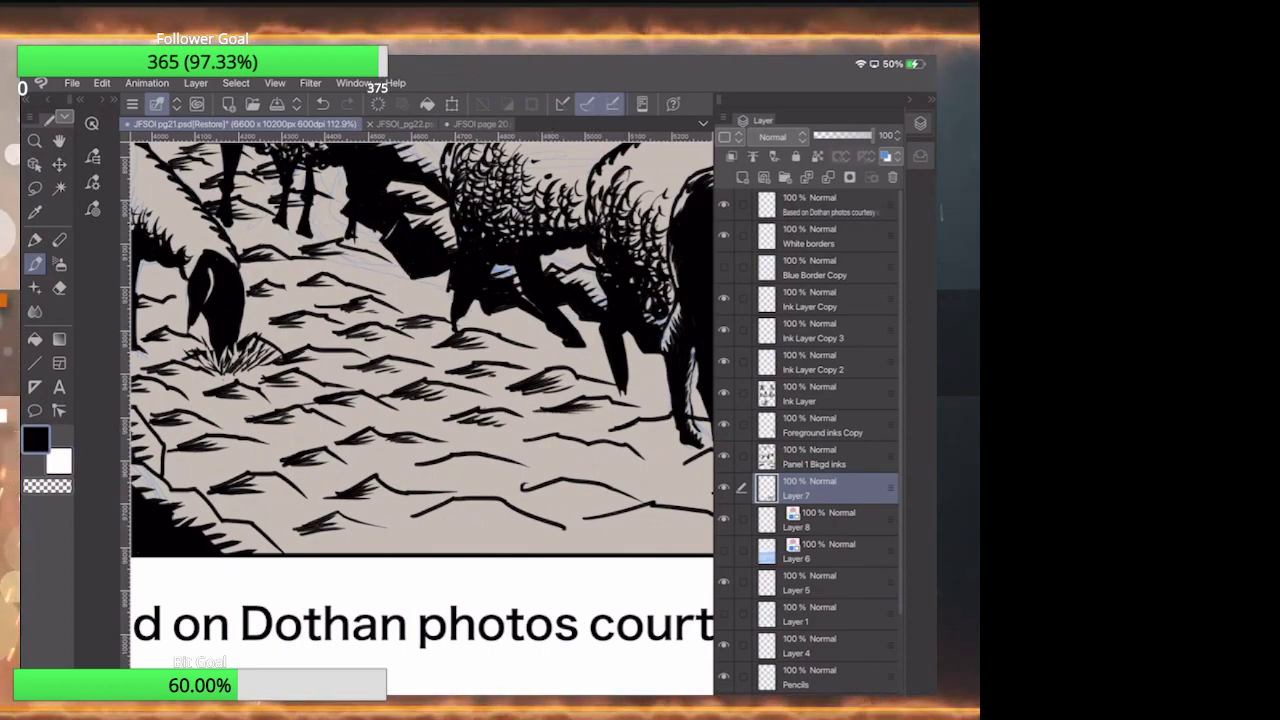
pyautogui.moveTo(612, 434); pyautogui.dragTo(656, 432)
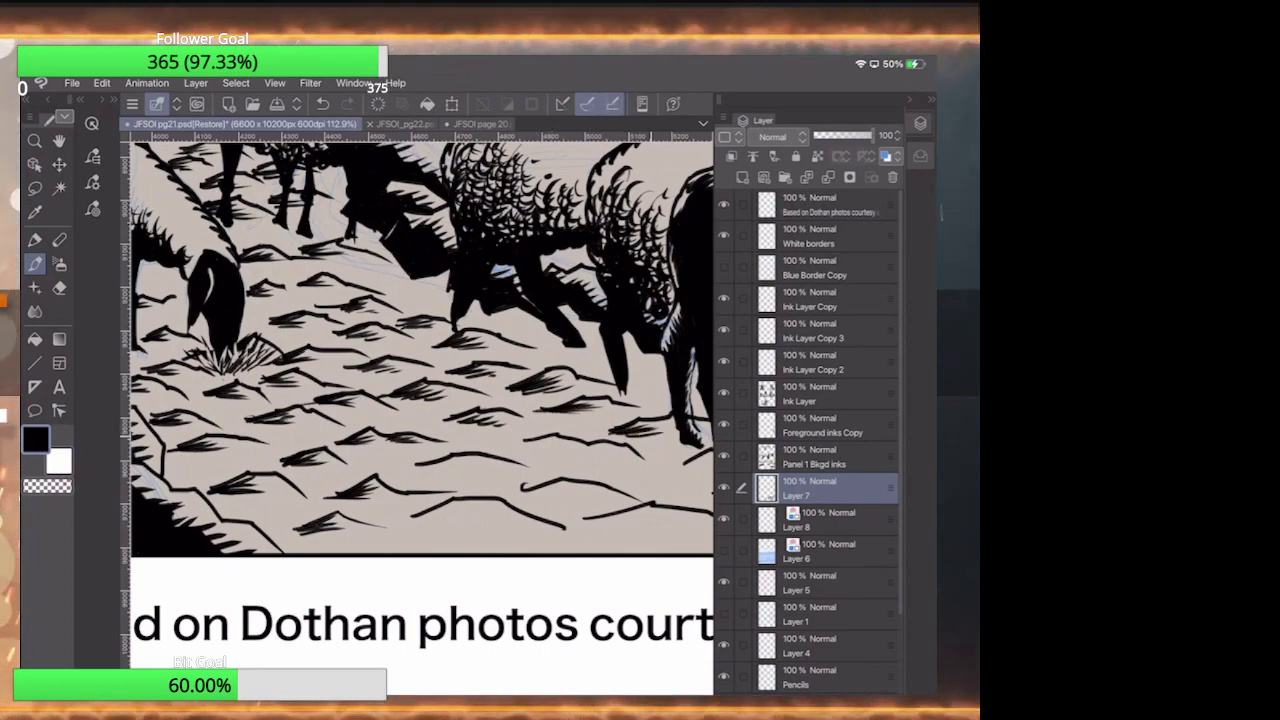
pyautogui.moveTo(522, 446)
pyautogui.mouseDown()
pyautogui.moveTo(556, 436)
pyautogui.moveTo(624, 452)
pyautogui.mouseUp()
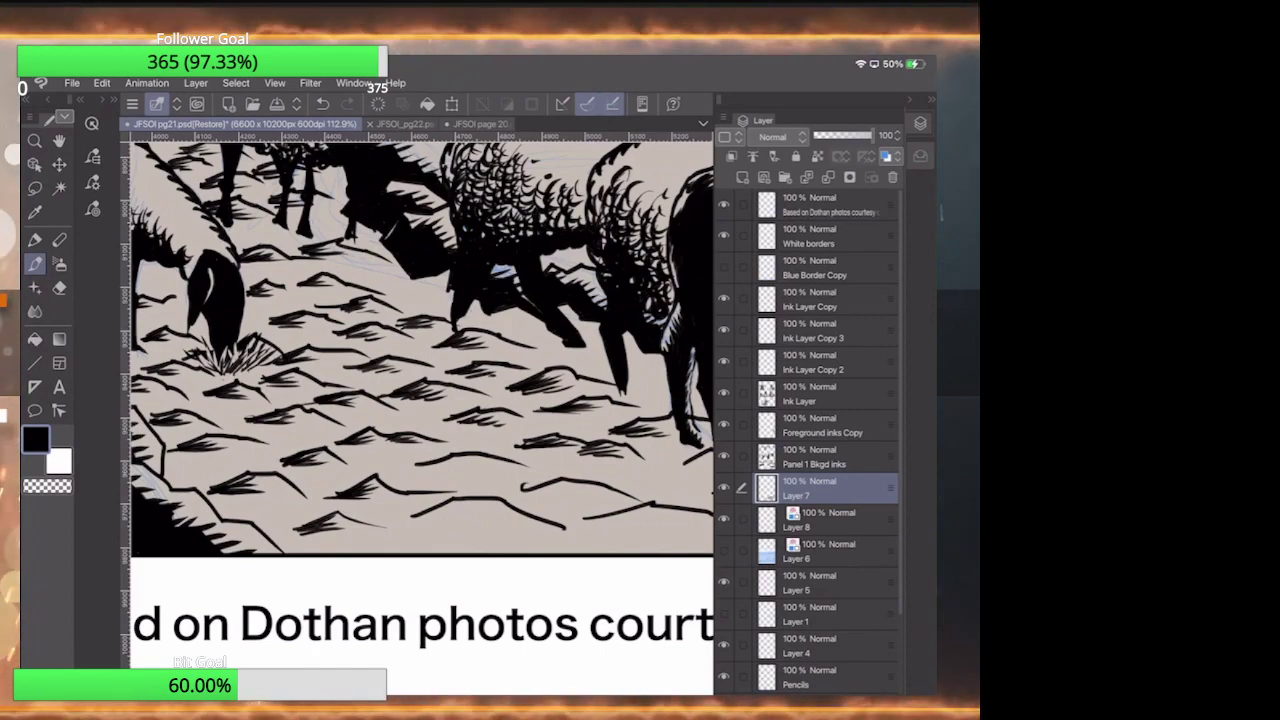
# - Hatch beneath the long curved road stroke
pyautogui.scroll(5, 420, 420)
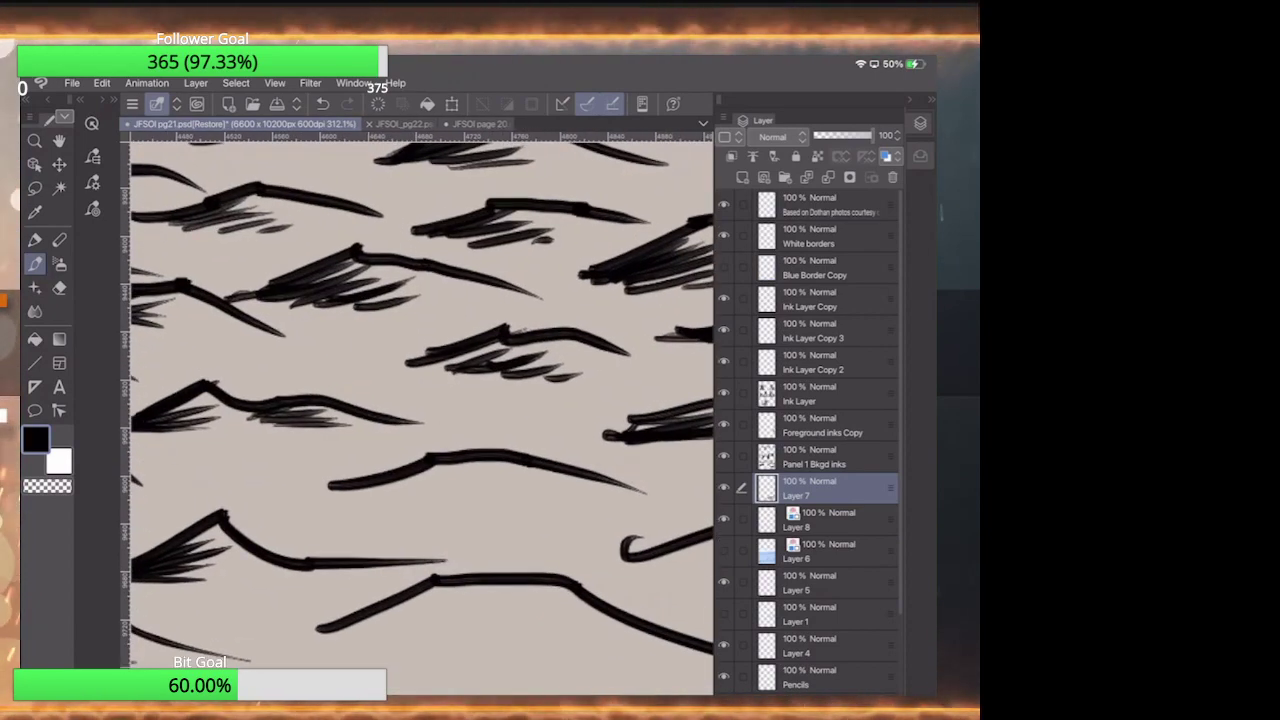
pyautogui.moveTo(380, 494)
pyautogui.mouseDown()
pyautogui.moveTo(446, 468)
pyautogui.moveTo(500, 484)
pyautogui.mouseUp()
pyautogui.scroll(-5, 420, 400)
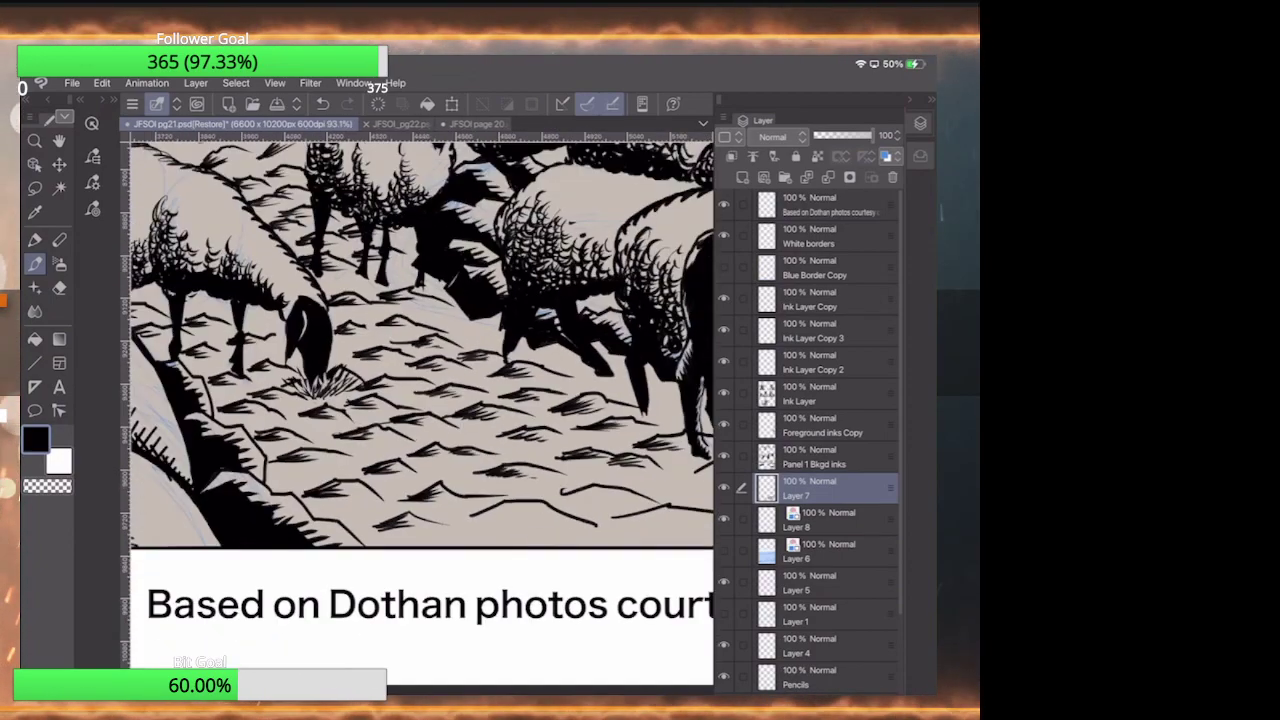
pyautogui.scroll(5, 510, 514)
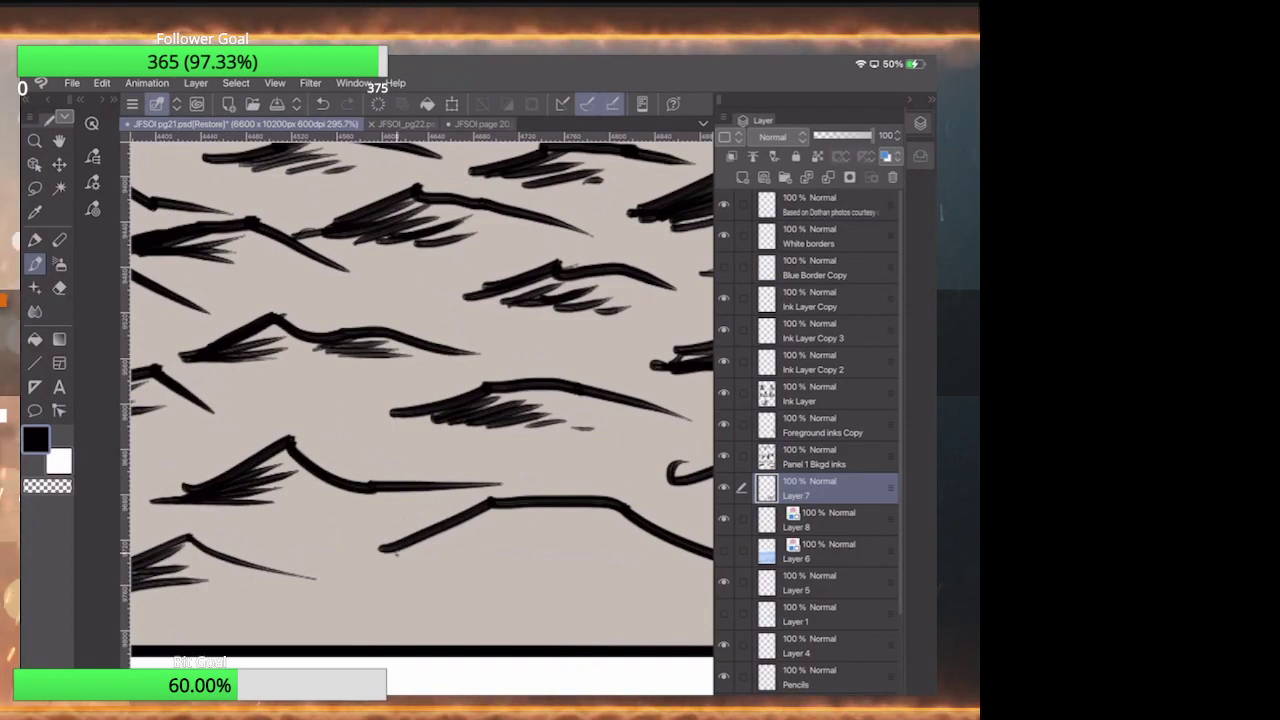
pyautogui.moveTo(396, 552)
pyautogui.mouseDown()
pyautogui.moveTo(500, 510)
pyautogui.moveTo(522, 520)
pyautogui.mouseUp()
pyautogui.moveTo(442, 562)
pyautogui.mouseDown()
pyautogui.moveTo(546, 534)
pyautogui.moveTo(596, 566)
pyautogui.mouseUp()
# - Stack several more hatch lines under the next curved ridge stroke
pyautogui.scroll(-2, 407, 434)
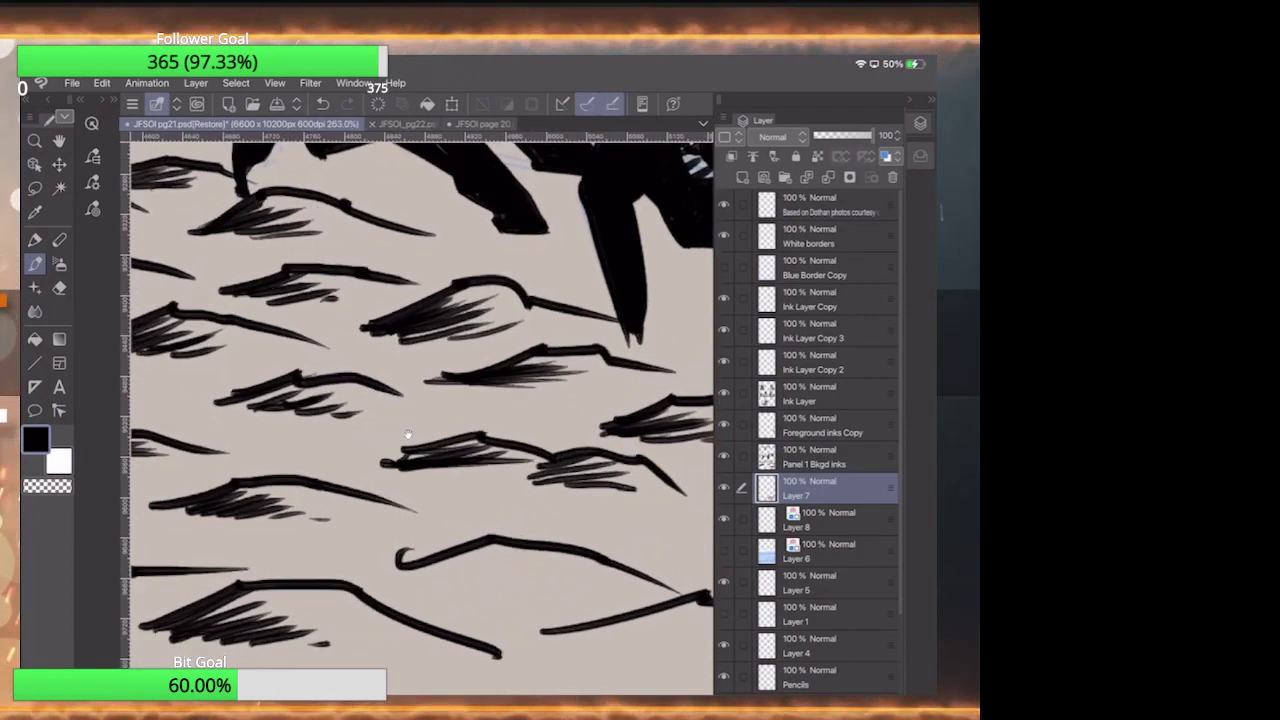
pyautogui.scroll(2, 407, 434)
pyautogui.scroll(1, 407, 434)
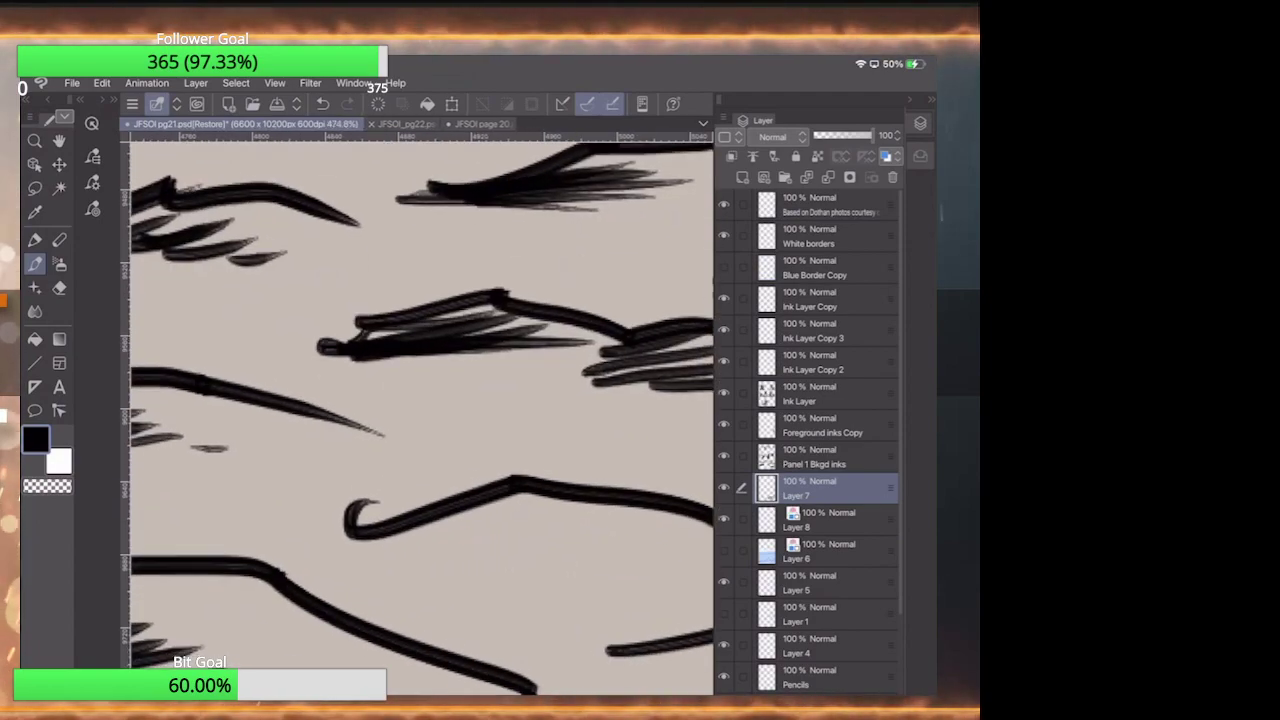
pyautogui.moveTo(380, 546); pyautogui.dragTo(518, 510)
pyautogui.moveTo(414, 548)
pyautogui.mouseDown()
pyautogui.moveTo(518, 520)
pyautogui.moveTo(544, 530)
pyautogui.mouseUp()
pyautogui.moveTo(472, 568); pyautogui.dragTo(576, 552)
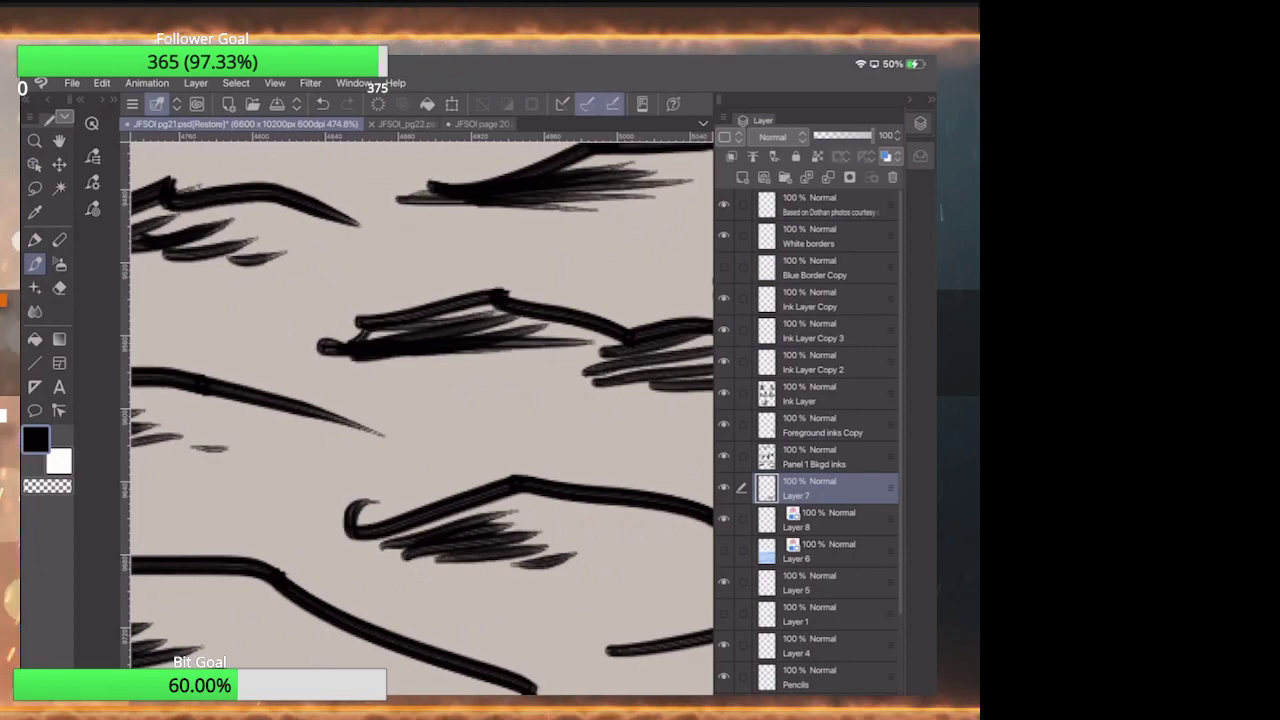
# - Erase the hooked end of a road stroke with the eraser
pyautogui.press('e')
pyautogui.moveTo(350, 528); pyautogui.dragTo(376, 502)
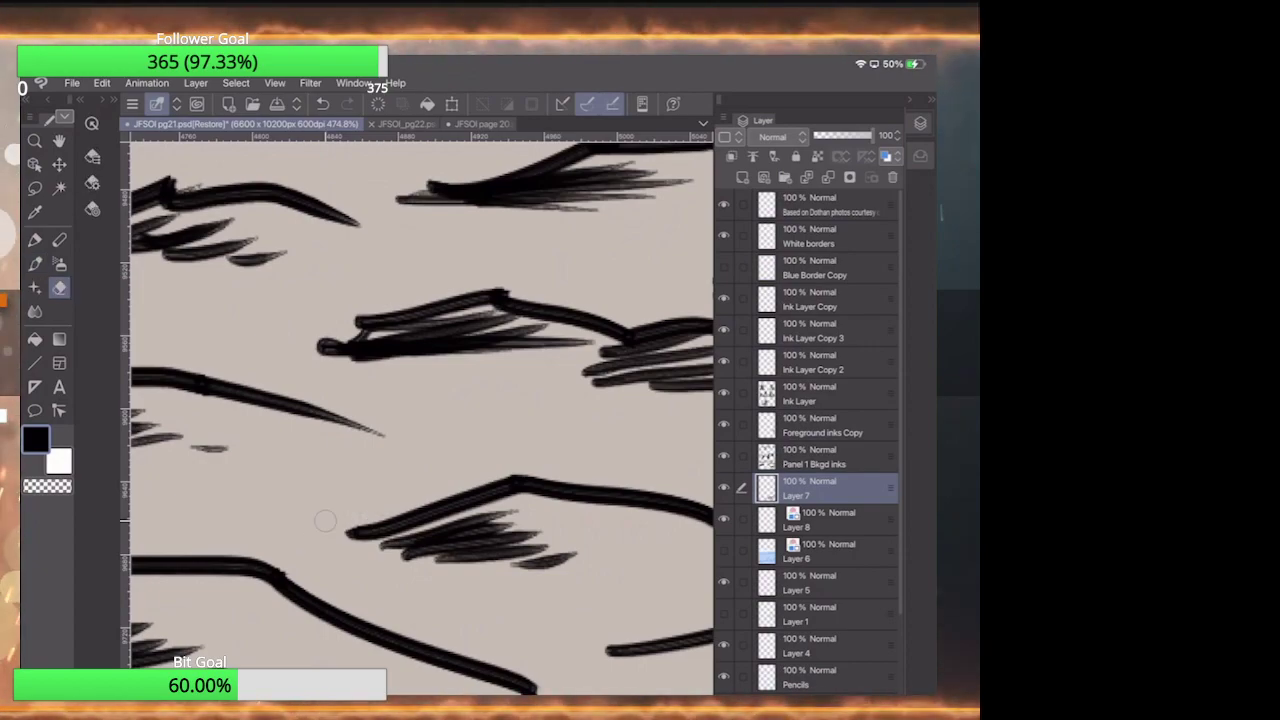
pyautogui.scroll(-5, 420, 410)
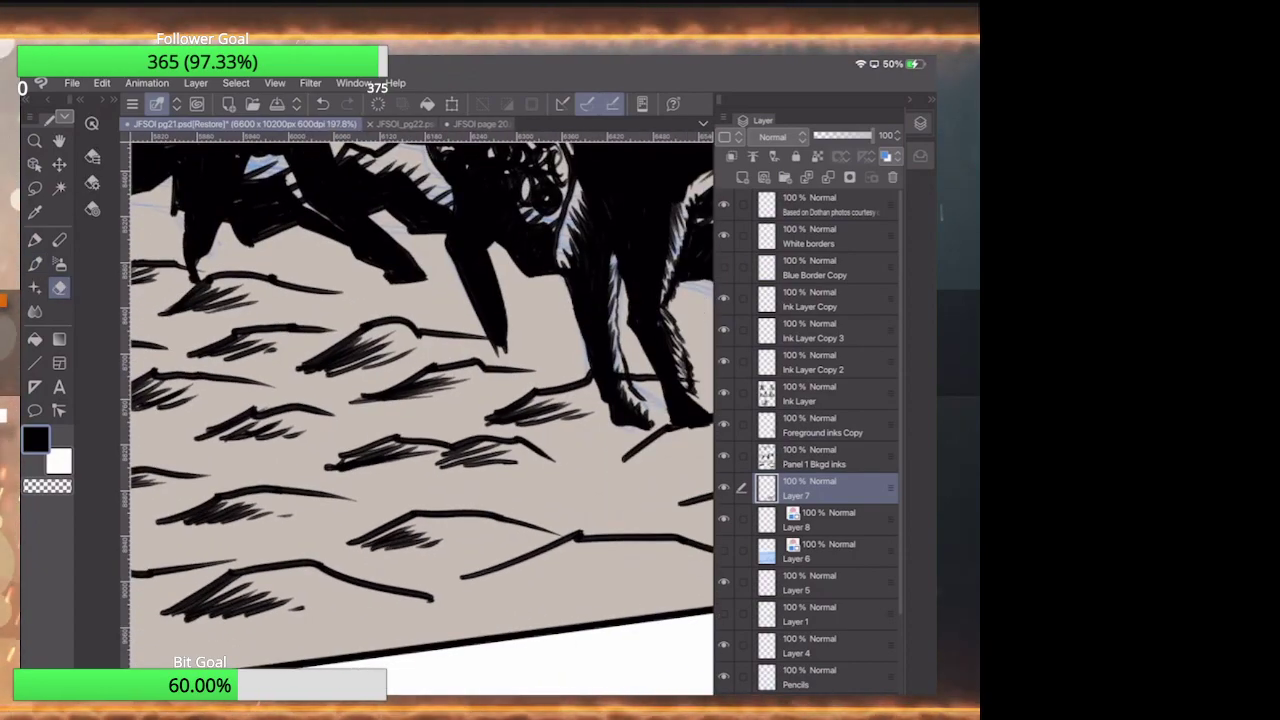
pyautogui.scroll(-3, 420, 410)
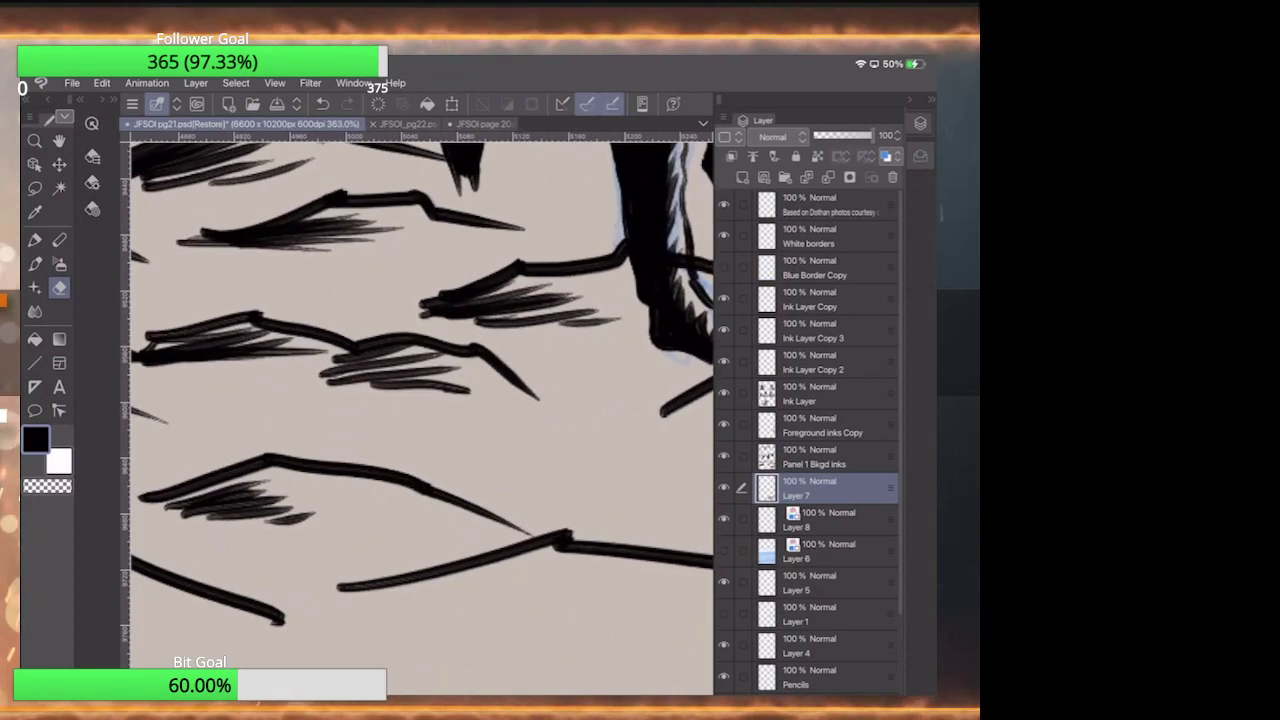
pyautogui.scroll(-2, 420, 410)
pyautogui.scroll(2, 420, 410)
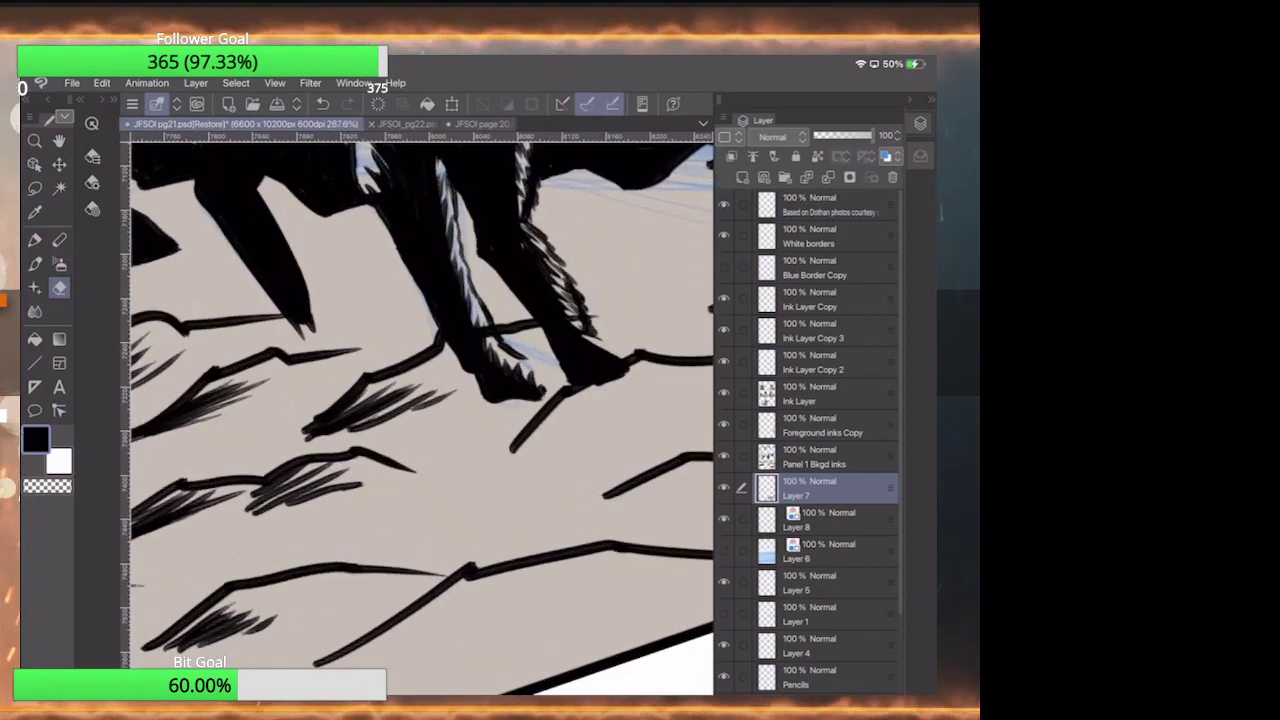
pyautogui.scroll(2, 420, 410)
pyautogui.scroll(1, 420, 410)
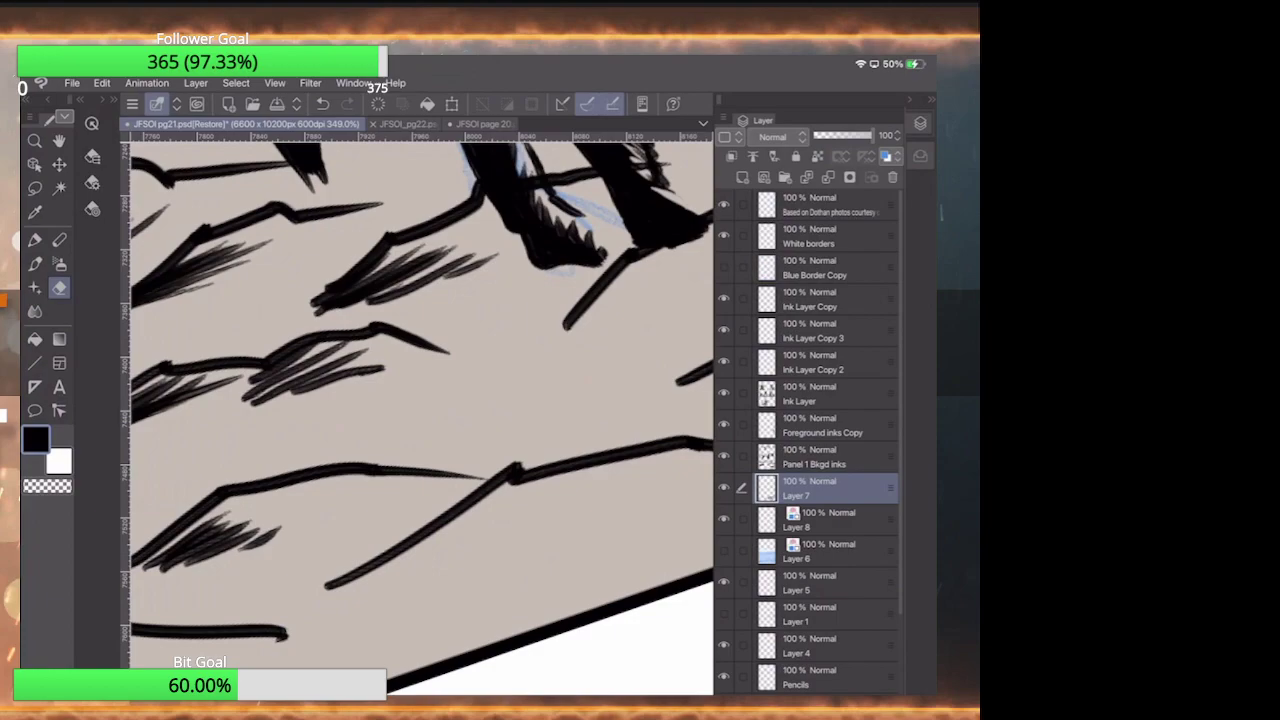
# - Back on the pen, add diagonal hatching across the road
pyautogui.press('p')
pyautogui.moveTo(370, 575)
pyautogui.mouseDown()
pyautogui.moveTo(490, 505)
pyautogui.moveTo(450, 538)
pyautogui.mouseUp()
pyautogui.moveTo(442, 546); pyautogui.dragTo(492, 516)
pyautogui.moveTo(378, 582)
pyautogui.mouseDown()
pyautogui.moveTo(525, 520)
pyautogui.moveTo(548, 526)
pyautogui.moveTo(262, 612)
pyautogui.moveTo(414, 556)
pyautogui.mouseUp()
pyautogui.scroll(-1, 420, 410)
pyautogui.scroll(-1, 420, 410)
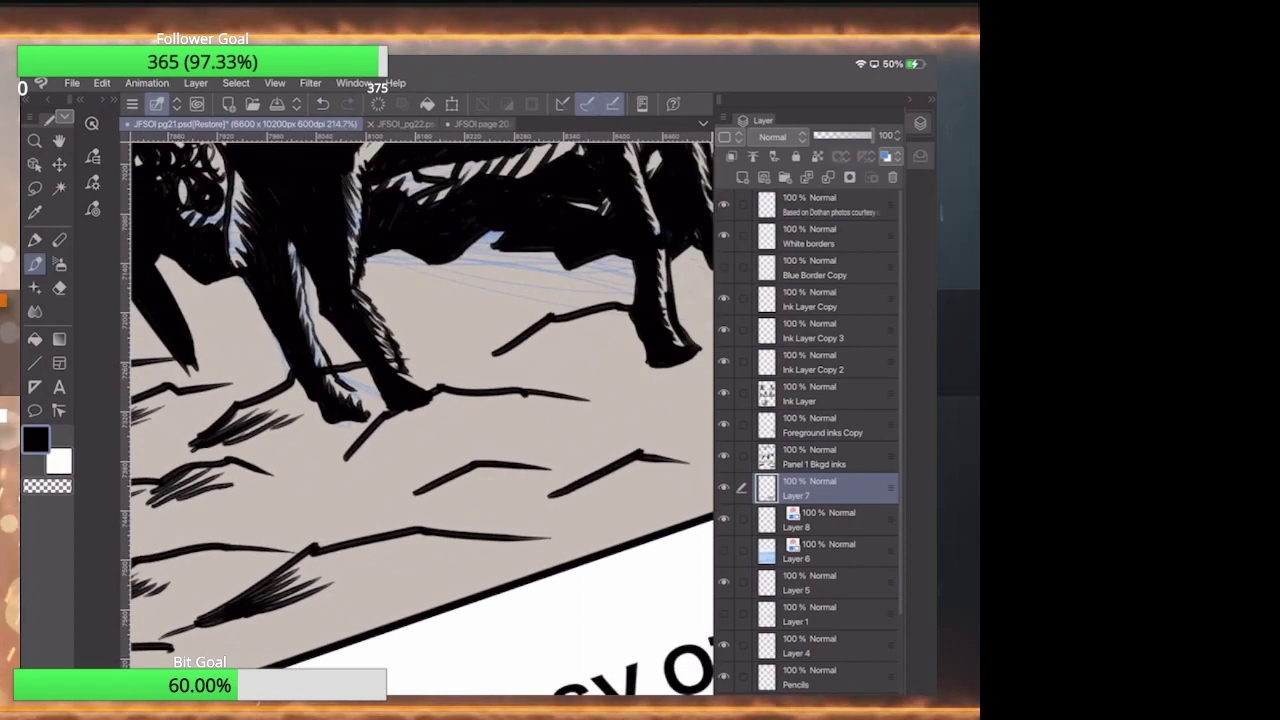
pyautogui.scroll(1, 420, 410)
# - Hatch the ground below the sheep's legs and extend a small stroke
pyautogui.moveTo(452, 404); pyautogui.dragTo(392, 466)
pyautogui.moveTo(498, 408); pyautogui.dragTo(360, 482)
pyautogui.moveTo(562, 462)
pyautogui.mouseDown()
pyautogui.moveTo(474, 496)
pyautogui.moveTo(482, 505)
pyautogui.mouseUp()
pyautogui.moveTo(572, 474); pyautogui.dragTo(436, 519)
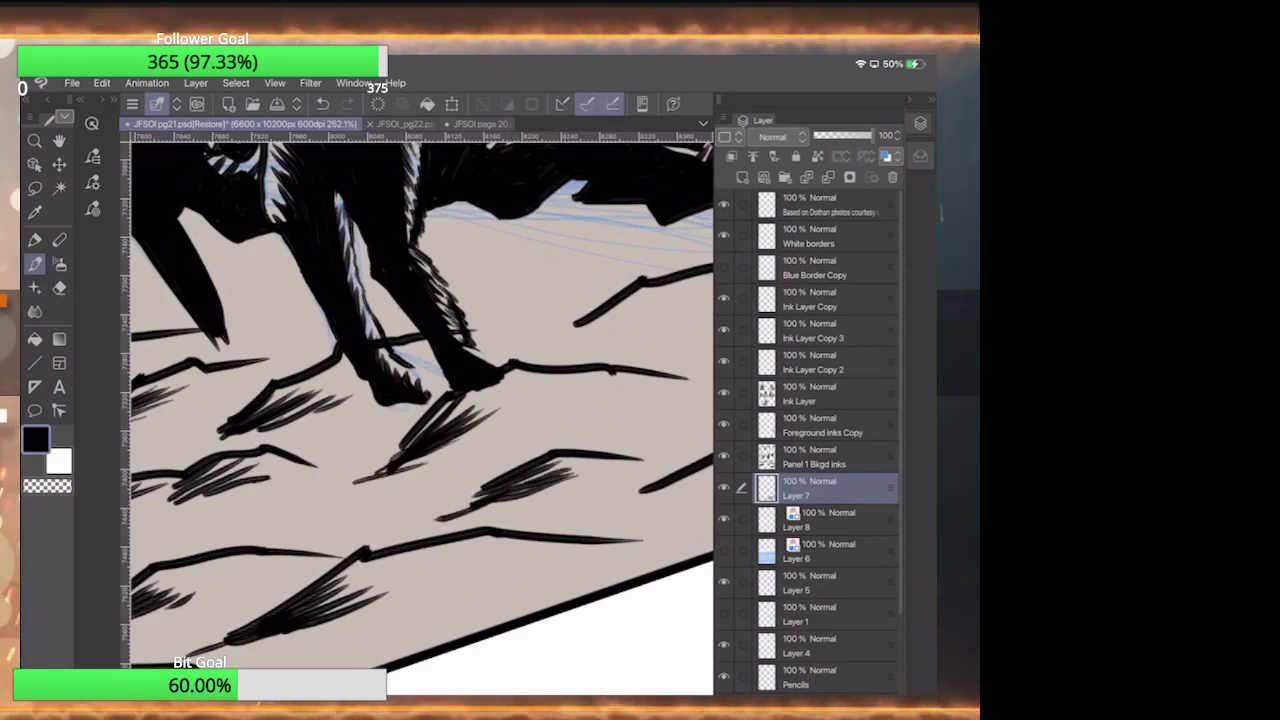
pyautogui.scroll(-3, 420, 400)
pyautogui.scroll(3, 341, 484)
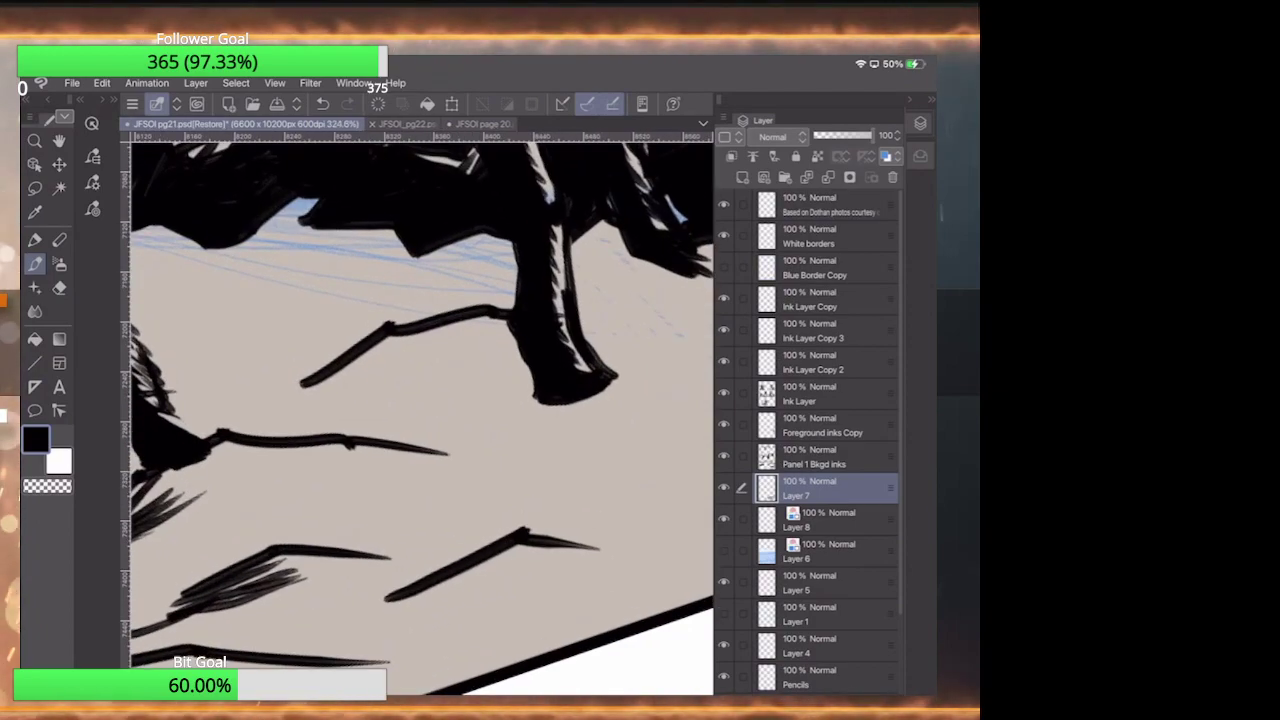
# - Hatch under the upper diagonal road stroke and thicken that group
pyautogui.moveTo(390, 342)
pyautogui.mouseDown()
pyautogui.moveTo(312, 386)
pyautogui.moveTo(286, 418)
pyautogui.mouseUp()
pyautogui.moveTo(414, 340); pyautogui.dragTo(340, 392)
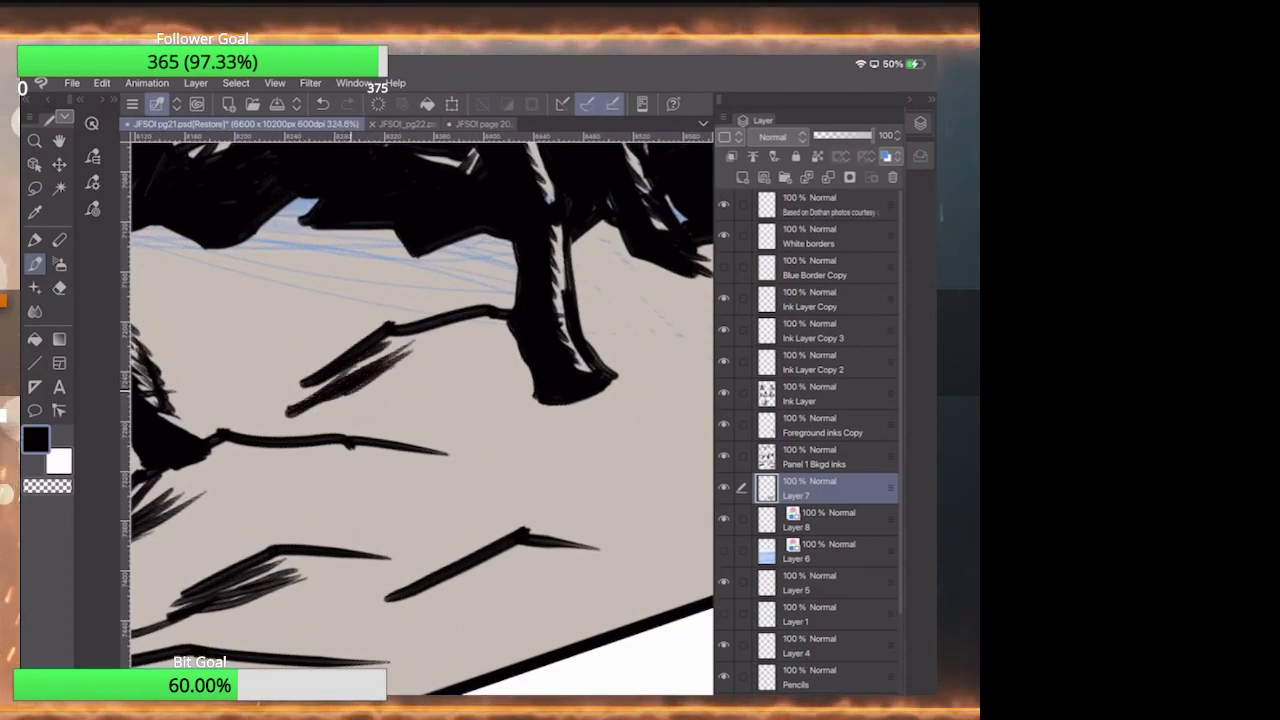
pyautogui.moveTo(452, 346); pyautogui.dragTo(348, 394)
pyautogui.moveTo(458, 362); pyautogui.dragTo(376, 388)
# - Thicken the hatching below the lower diagonal road stroke
pyautogui.moveTo(482, 568); pyautogui.dragTo(400, 628)
pyautogui.moveTo(472, 568)
pyautogui.mouseDown()
pyautogui.moveTo(392, 620)
pyautogui.moveTo(432, 610)
pyautogui.mouseUp()
pyautogui.moveTo(512, 548)
pyautogui.mouseDown()
pyautogui.moveTo(416, 626)
pyautogui.moveTo(460, 600)
pyautogui.mouseUp()
pyautogui.moveTo(472, 592); pyautogui.dragTo(408, 628)
pyautogui.moveTo(530, 578); pyautogui.dragTo(348, 636)
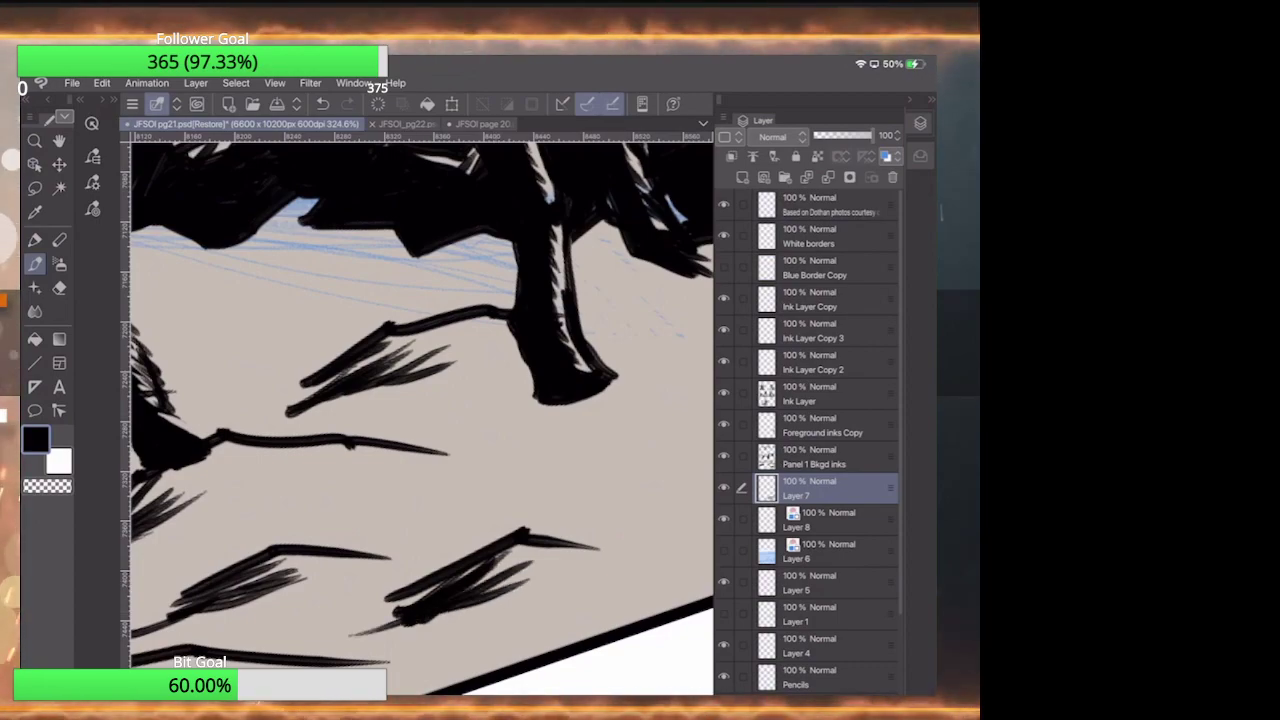
# - Fit the full page in the window to review both inked panels and the caption
pyautogui.scroll(-10, 420, 400)
pyautogui.hotkey('ctrl', '0')
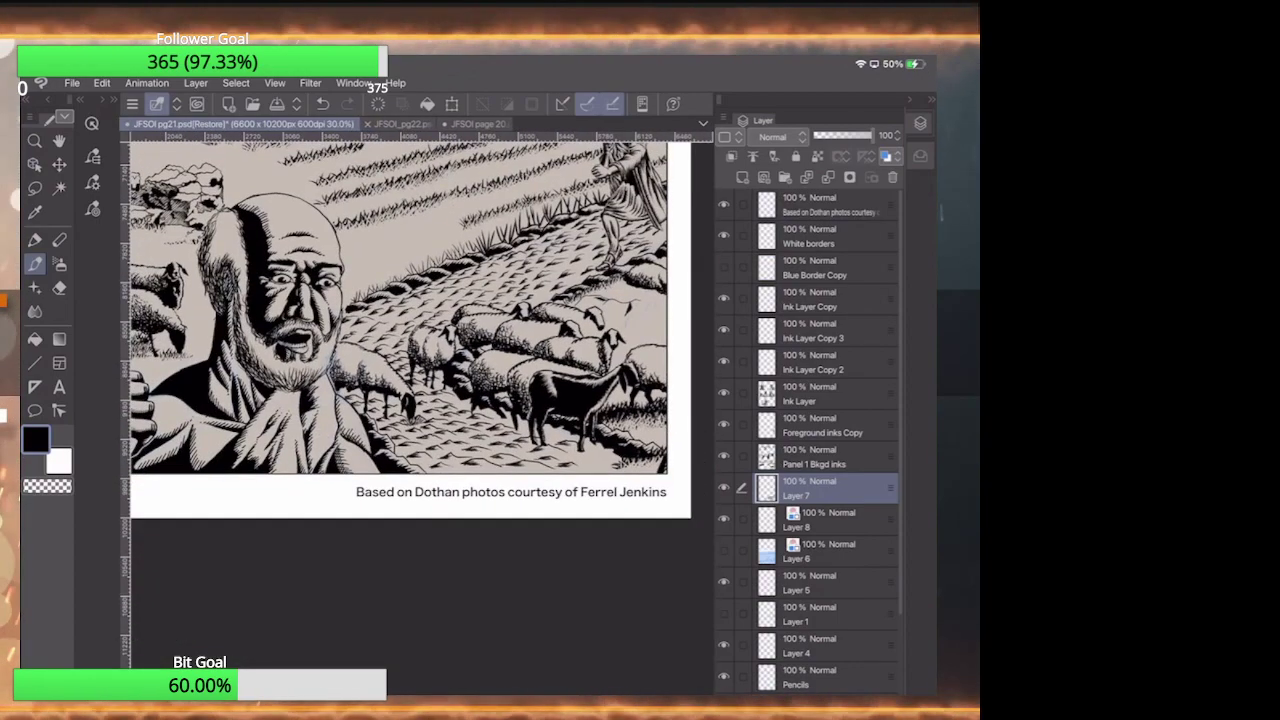
pyautogui.scroll(-3, 420, 350)
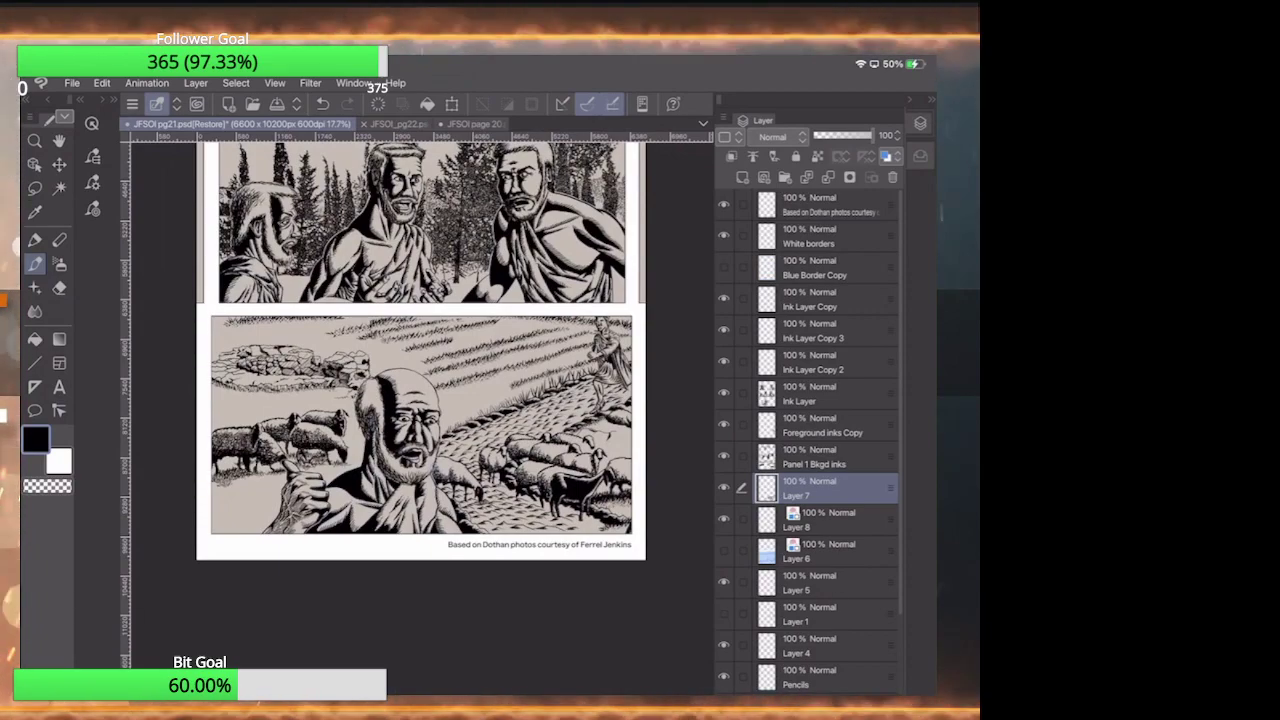
pyautogui.scroll(5, 540, 450)
pyautogui.scroll(4, 540, 450)
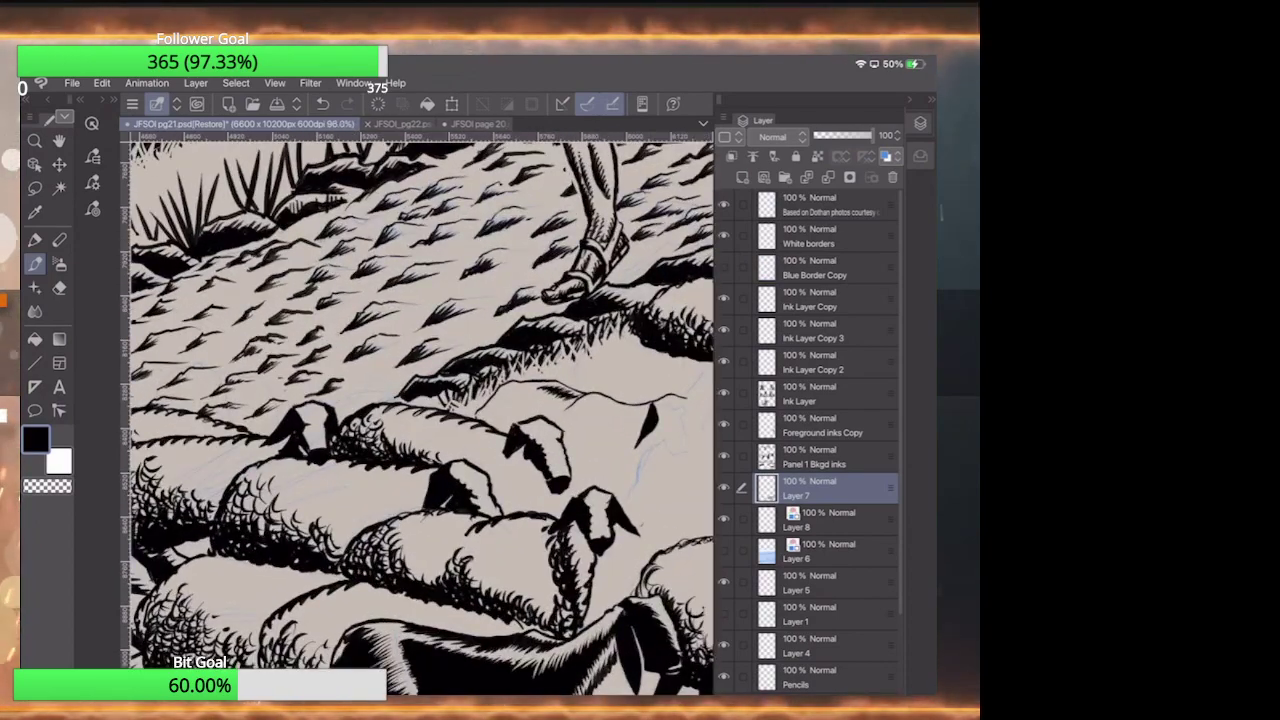
# - On the Panel 1 Bkgd inks layer, erase the stray line across the sheep's back
pyautogui.press('e')
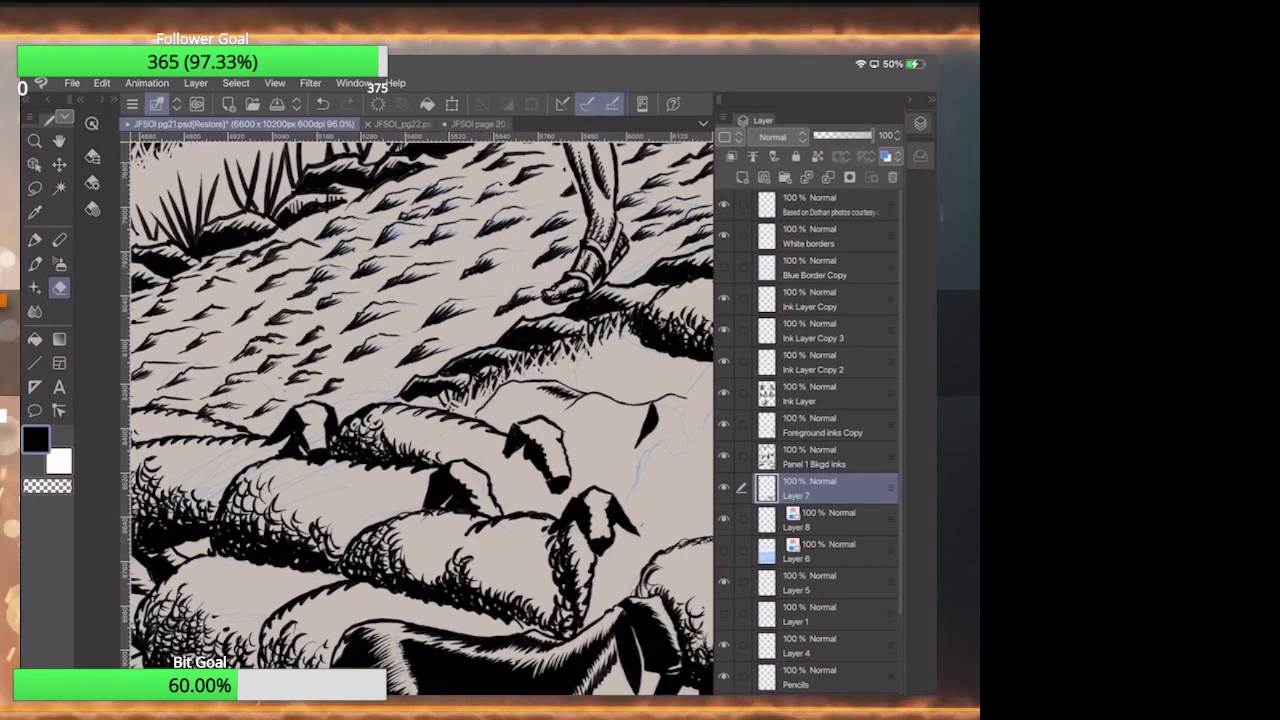
pyautogui.click(820, 393)
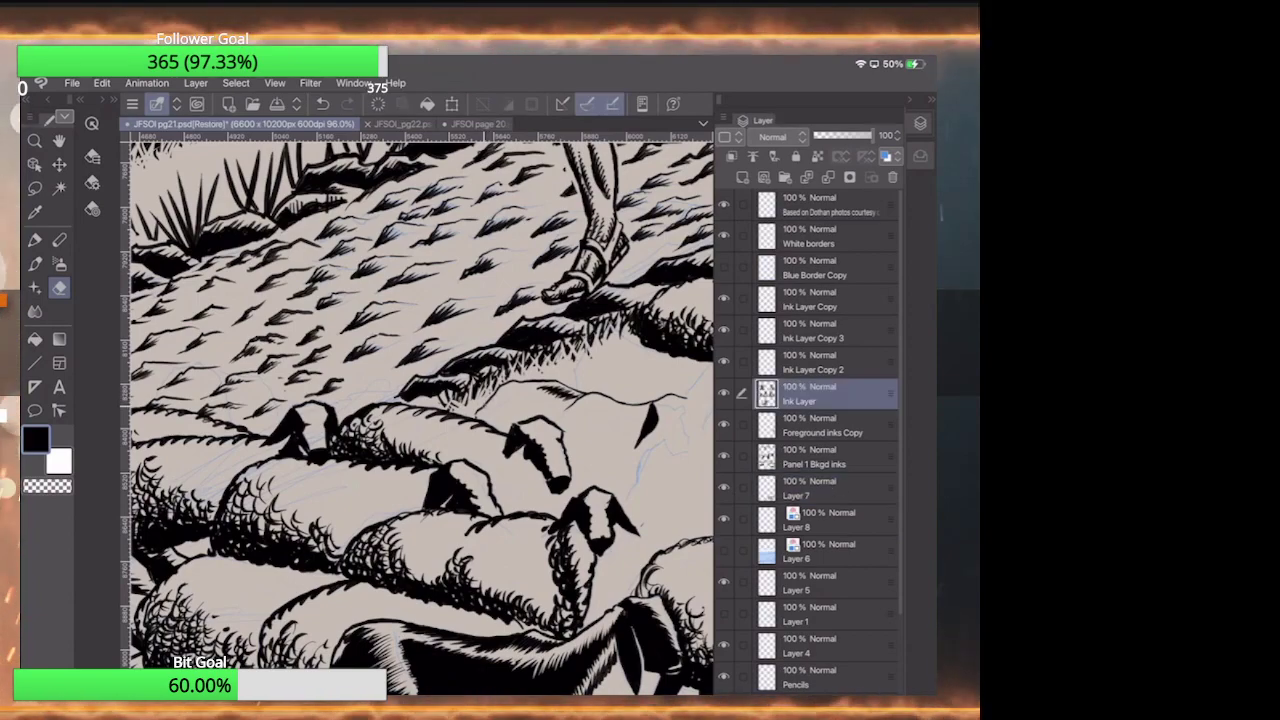
pyautogui.click(822, 425)
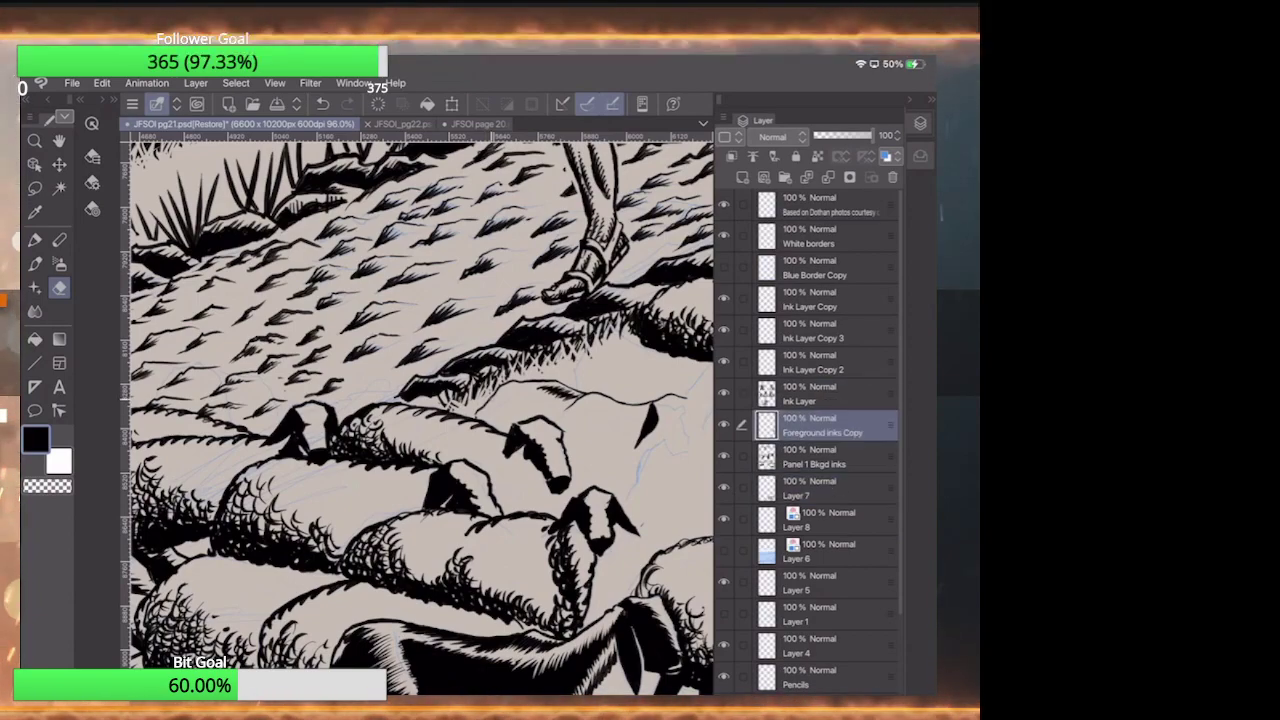
pyautogui.click(822, 457)
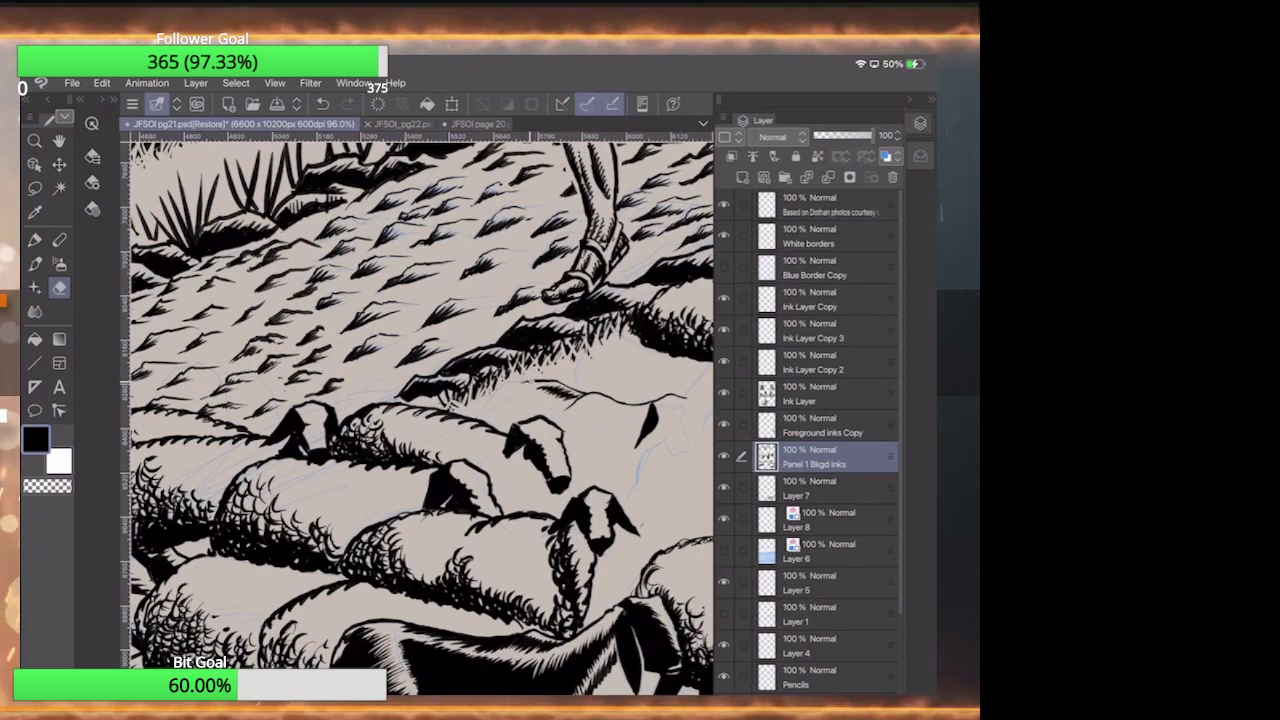
pyautogui.moveTo(538, 386); pyautogui.dragTo(602, 397)
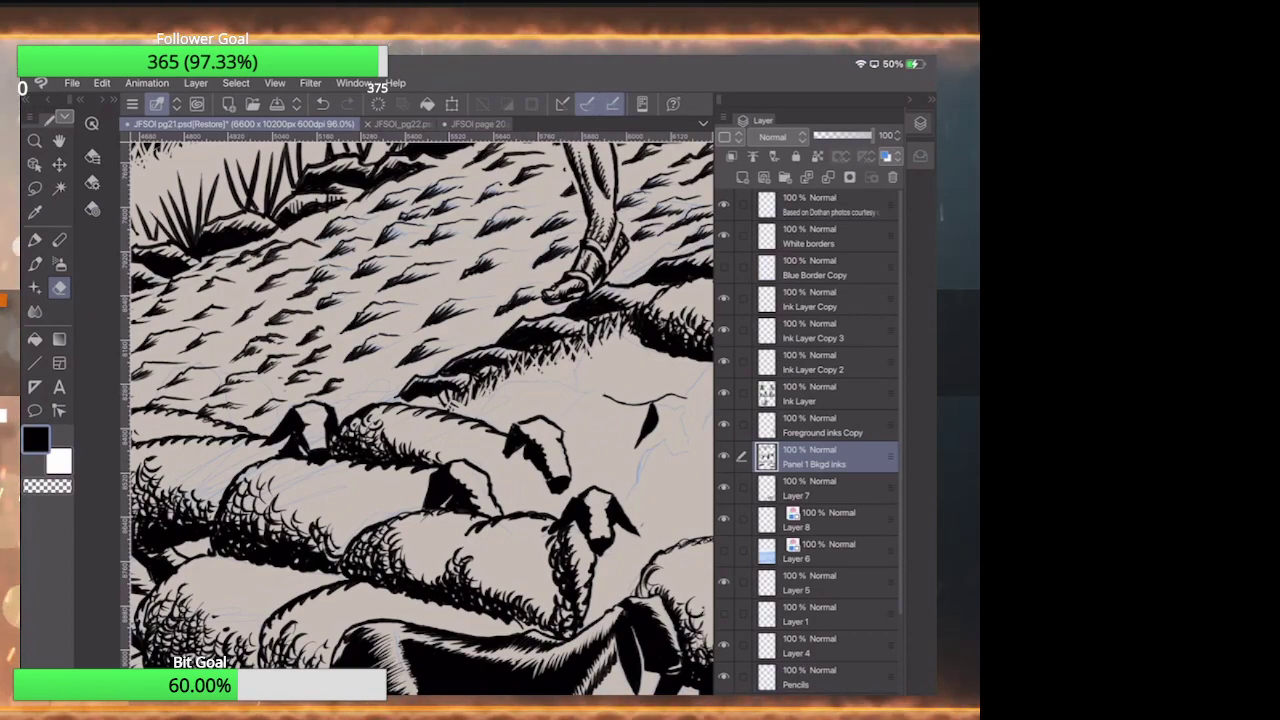
pyautogui.scroll(3, 498, 427)
pyautogui.scroll(1, 498, 427)
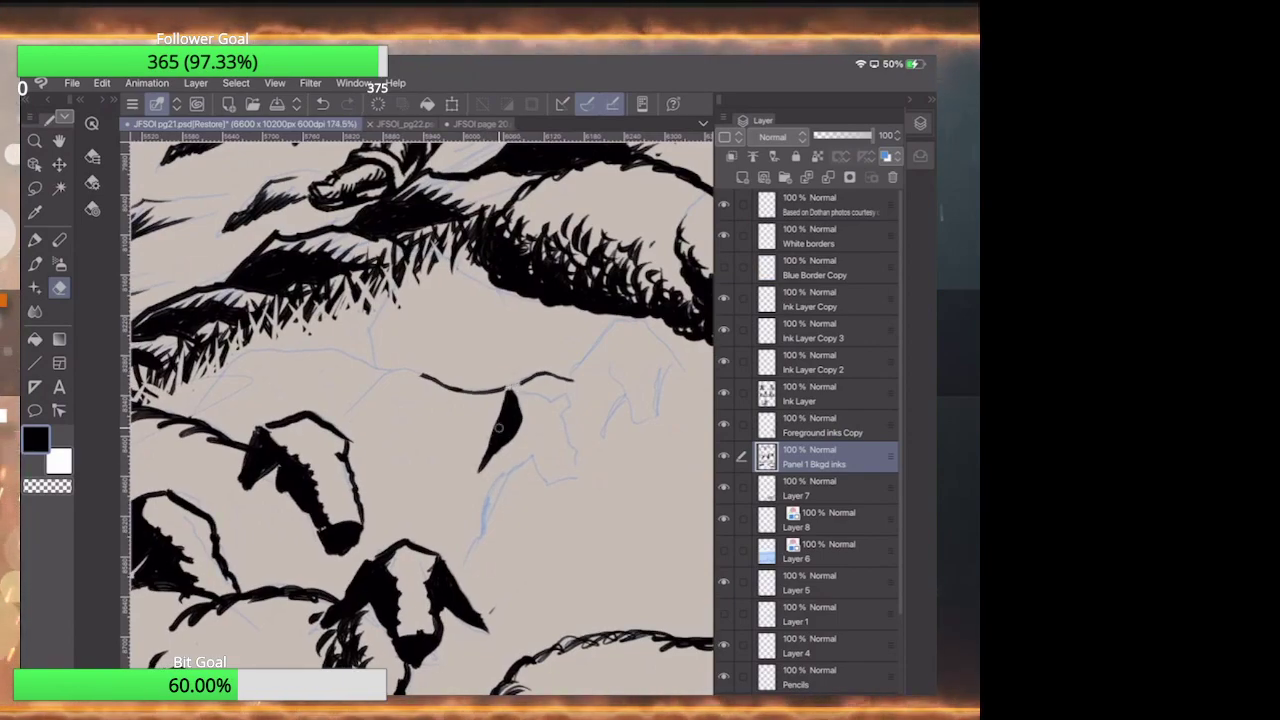
pyautogui.moveTo(522, 388)
pyautogui.mouseDown()
pyautogui.moveTo(544, 376)
pyautogui.moveTo(470, 392)
pyautogui.mouseUp()
pyautogui.moveTo(540, 376); pyautogui.dragTo(572, 378)
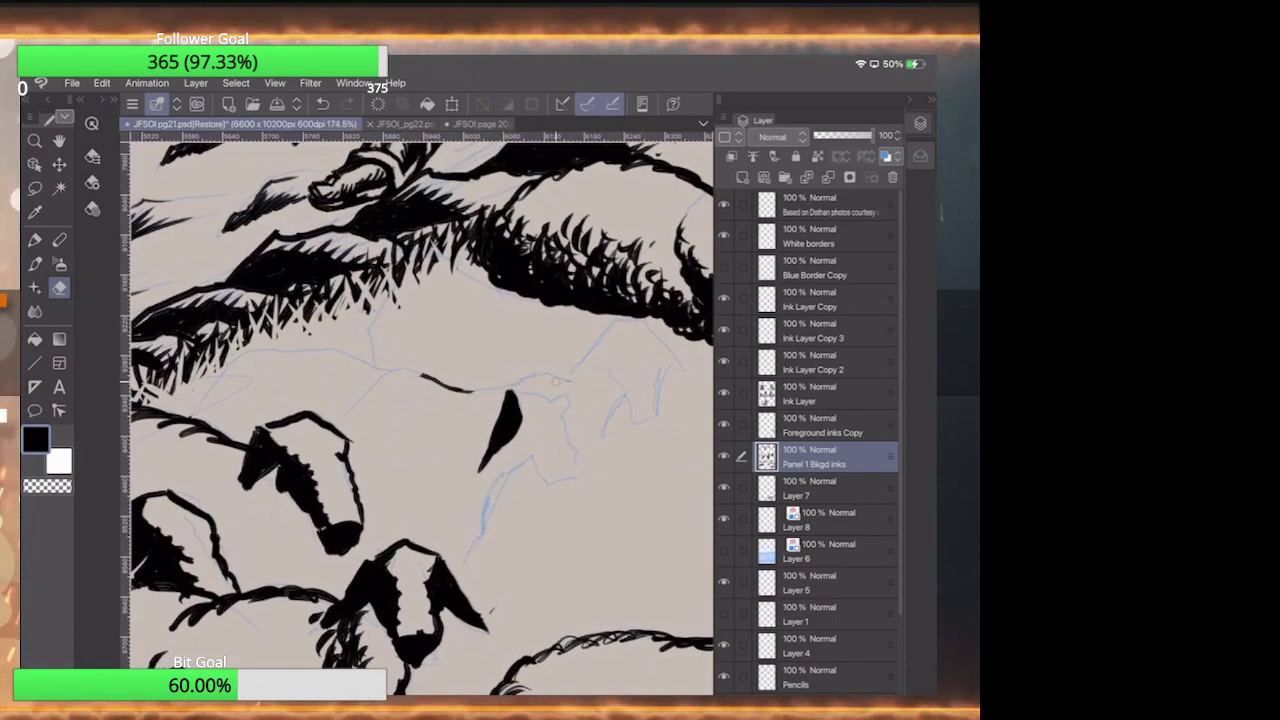
pyautogui.moveTo(474, 390); pyautogui.dragTo(420, 376)
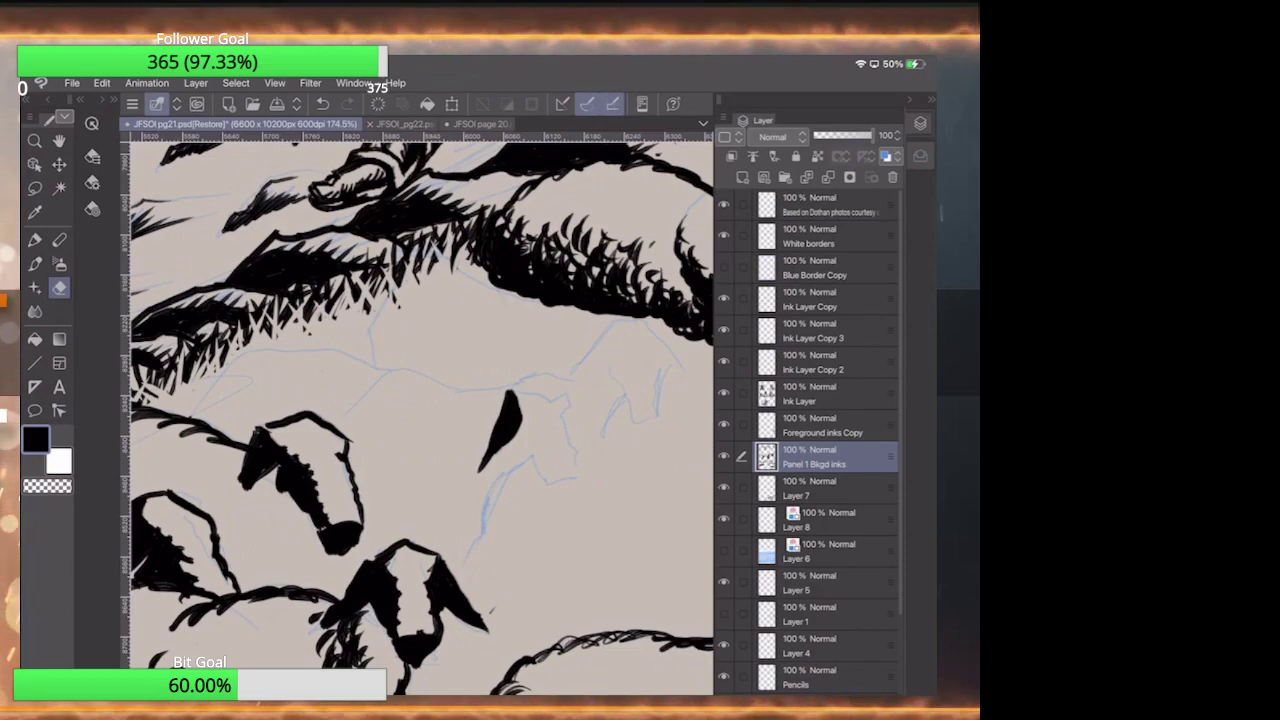
# - On Layer 7, erase the stray black ink wedge between the sheep's heads
pyautogui.click(812, 393)
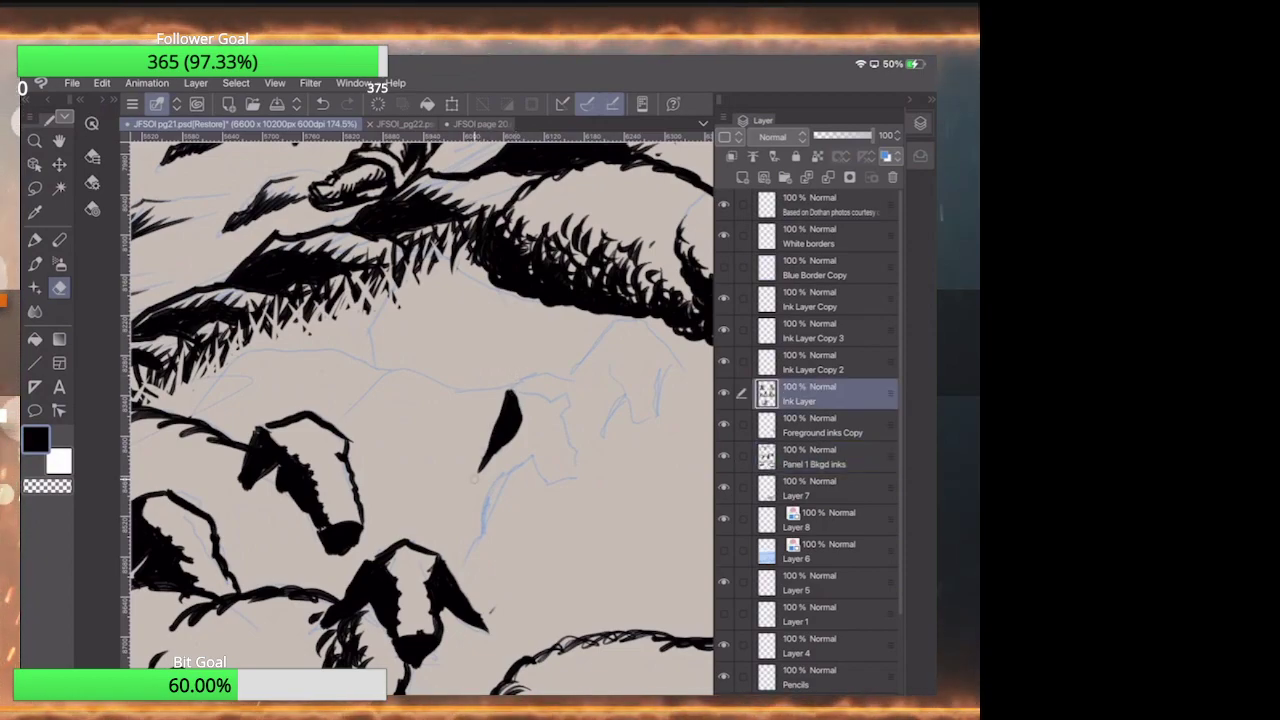
pyautogui.click(812, 425)
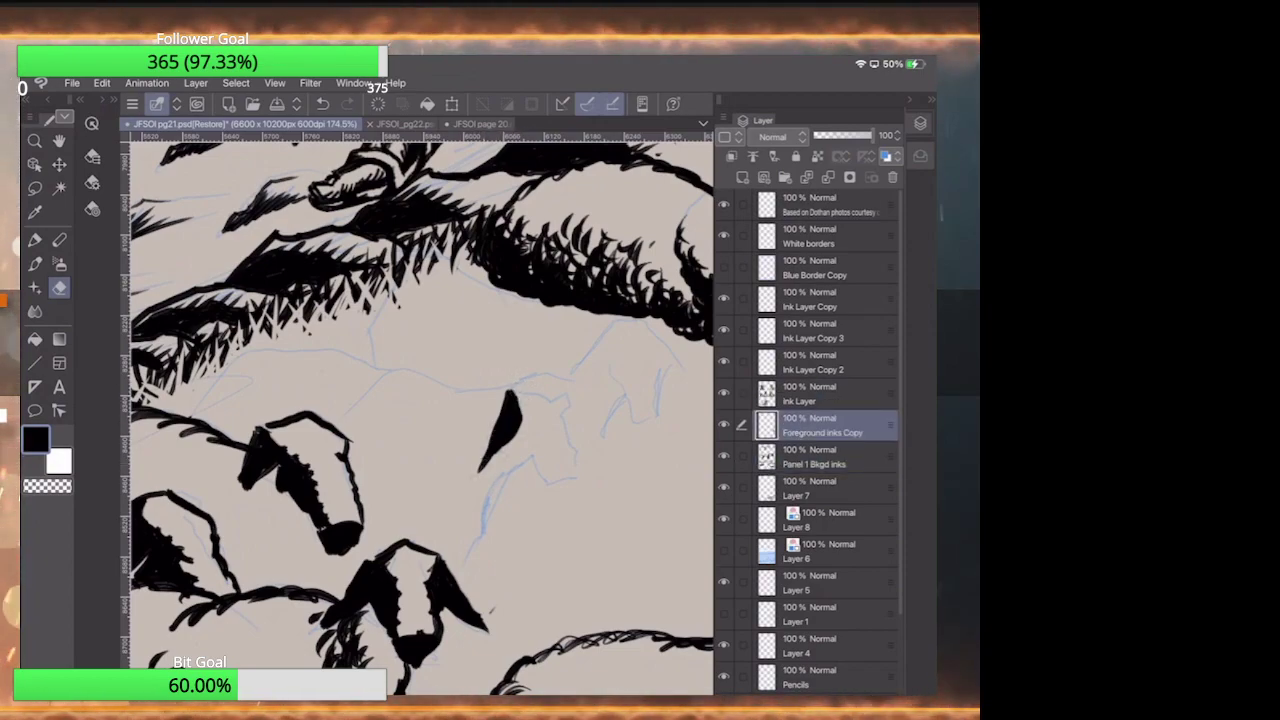
pyautogui.click(812, 457)
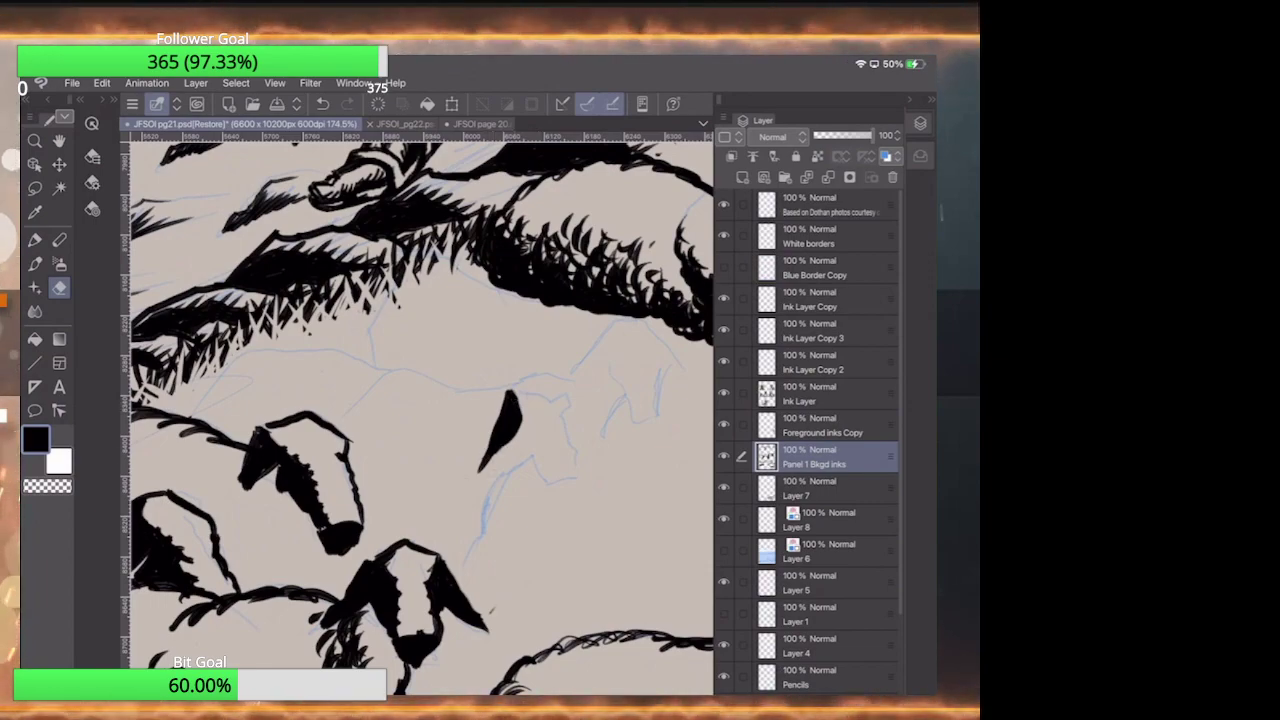
pyautogui.click(812, 488)
pyautogui.moveTo(484, 462); pyautogui.dragTo(522, 371)
pyautogui.moveTo(490, 455); pyautogui.dragTo(519, 405)
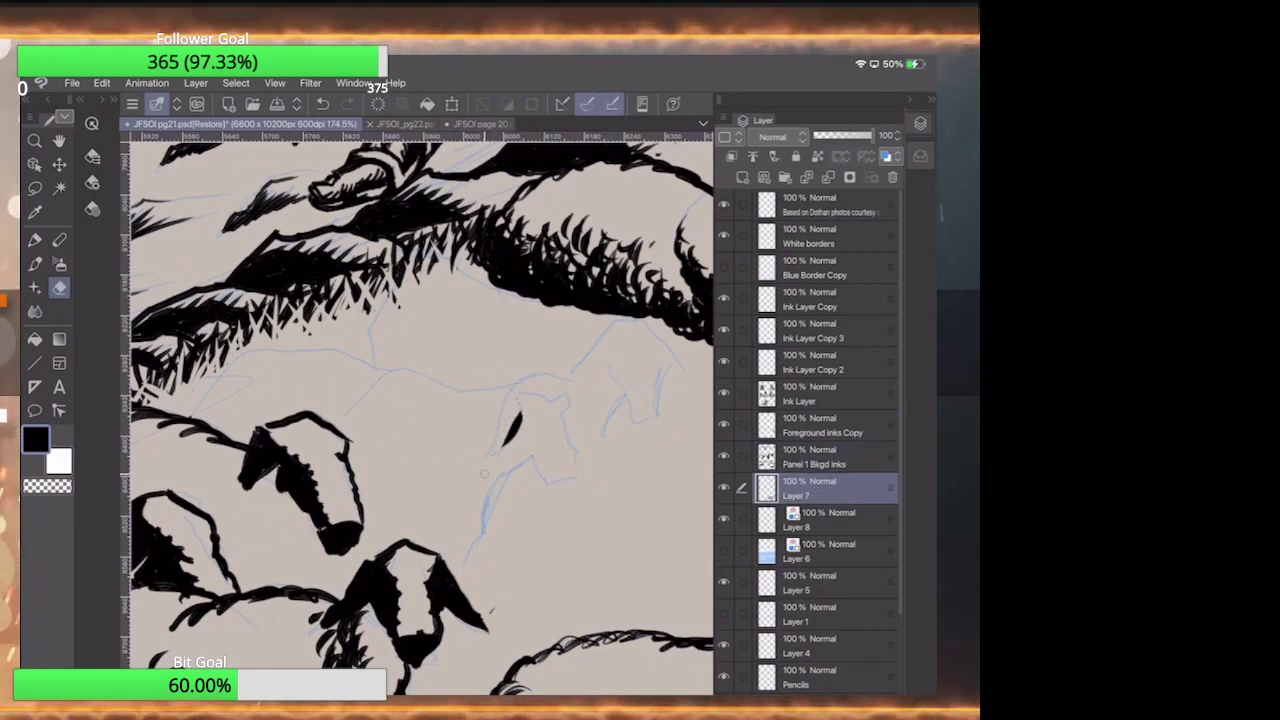
pyautogui.hotkey('ctrl', '0')
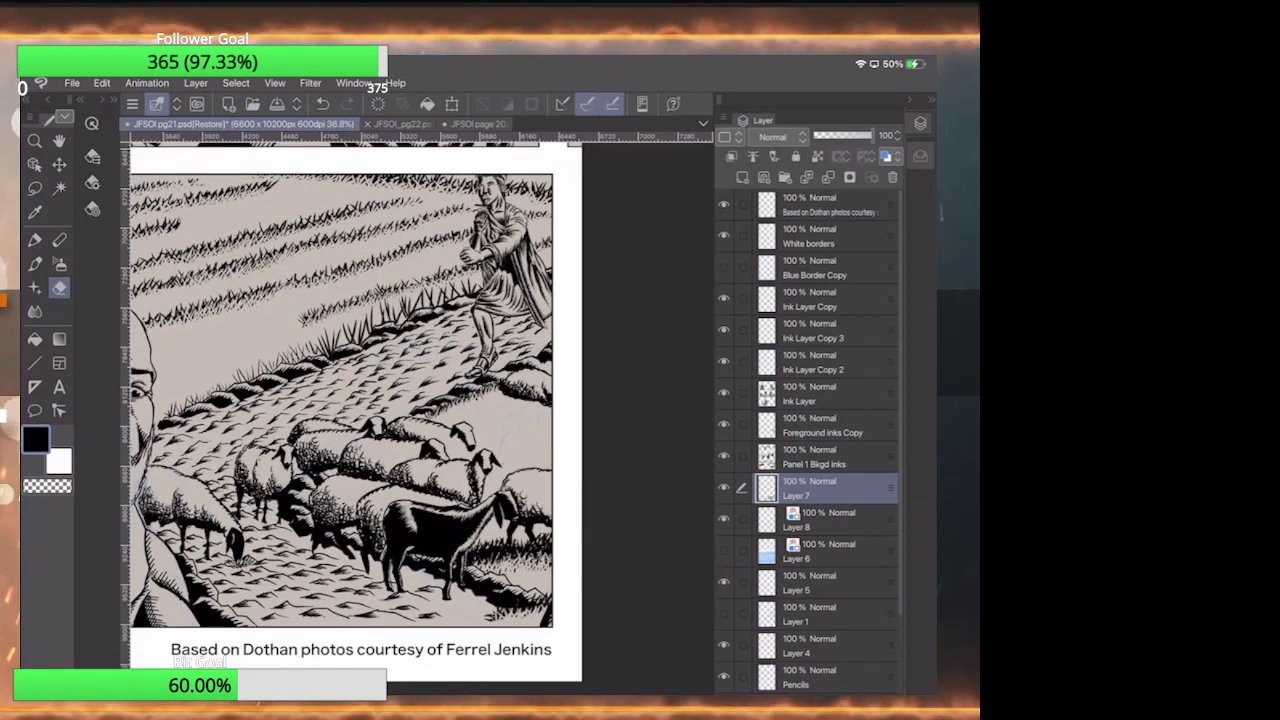
# - Erase the black ink cluster below the shepherd's foot and stray marks on the slope
pyautogui.scroll(5, 535, 354)
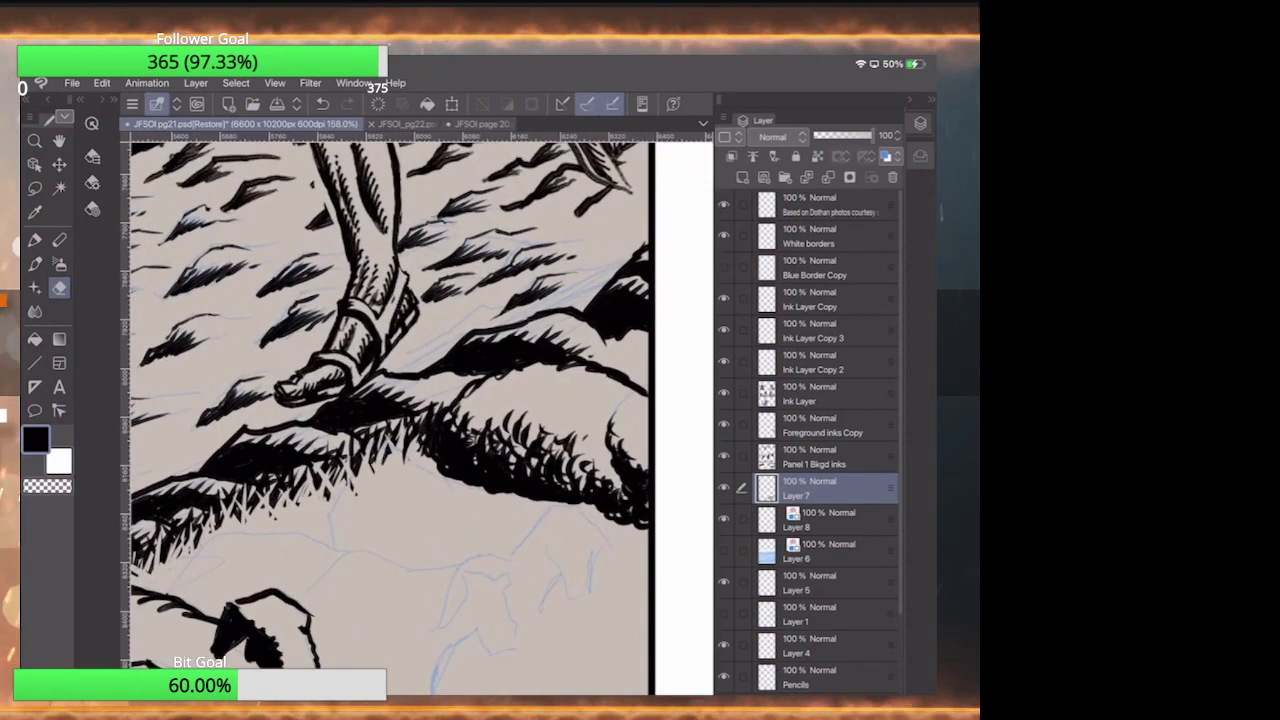
pyautogui.moveTo(448, 466)
pyautogui.mouseDown()
pyautogui.moveTo(462, 445)
pyautogui.moveTo(444, 430)
pyautogui.moveTo(454, 405)
pyautogui.moveTo(500, 374)
pyautogui.mouseUp()
pyautogui.moveTo(466, 418); pyautogui.dragTo(474, 410)
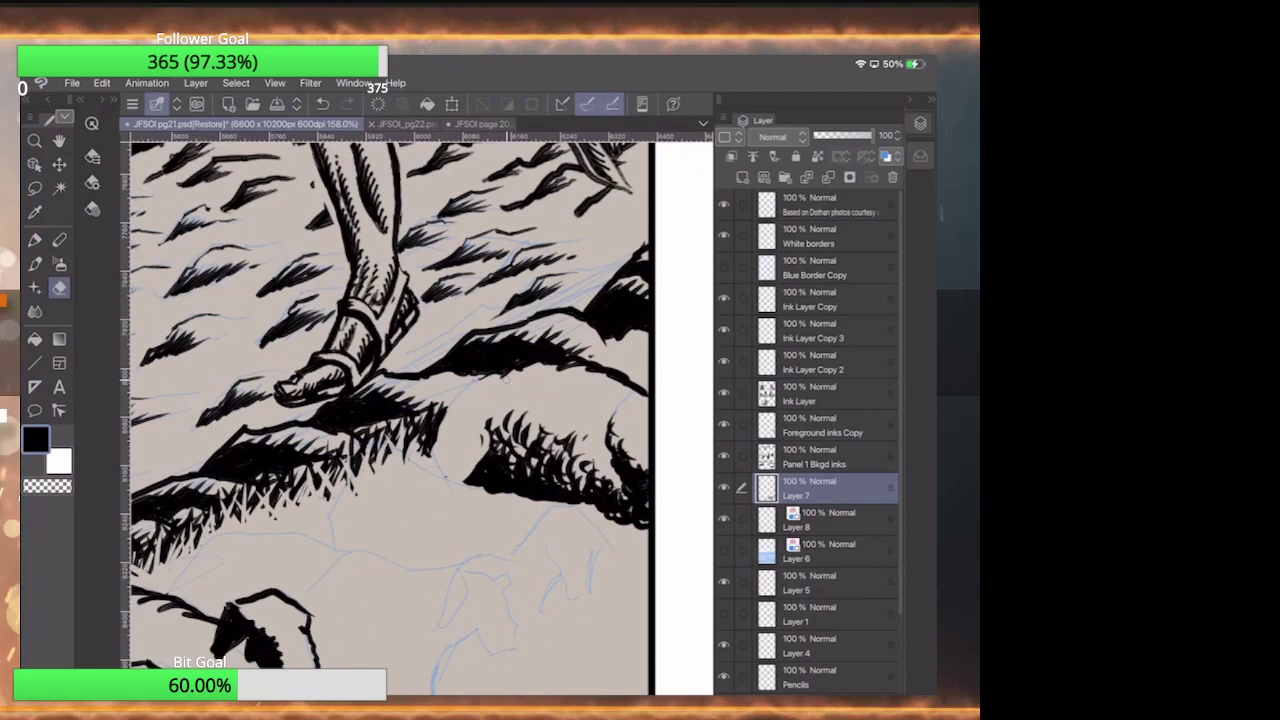
pyautogui.moveTo(468, 482); pyautogui.dragTo(500, 414)
pyautogui.moveTo(488, 490); pyautogui.dragTo(518, 418)
pyautogui.moveTo(574, 366); pyautogui.dragTo(628, 386)
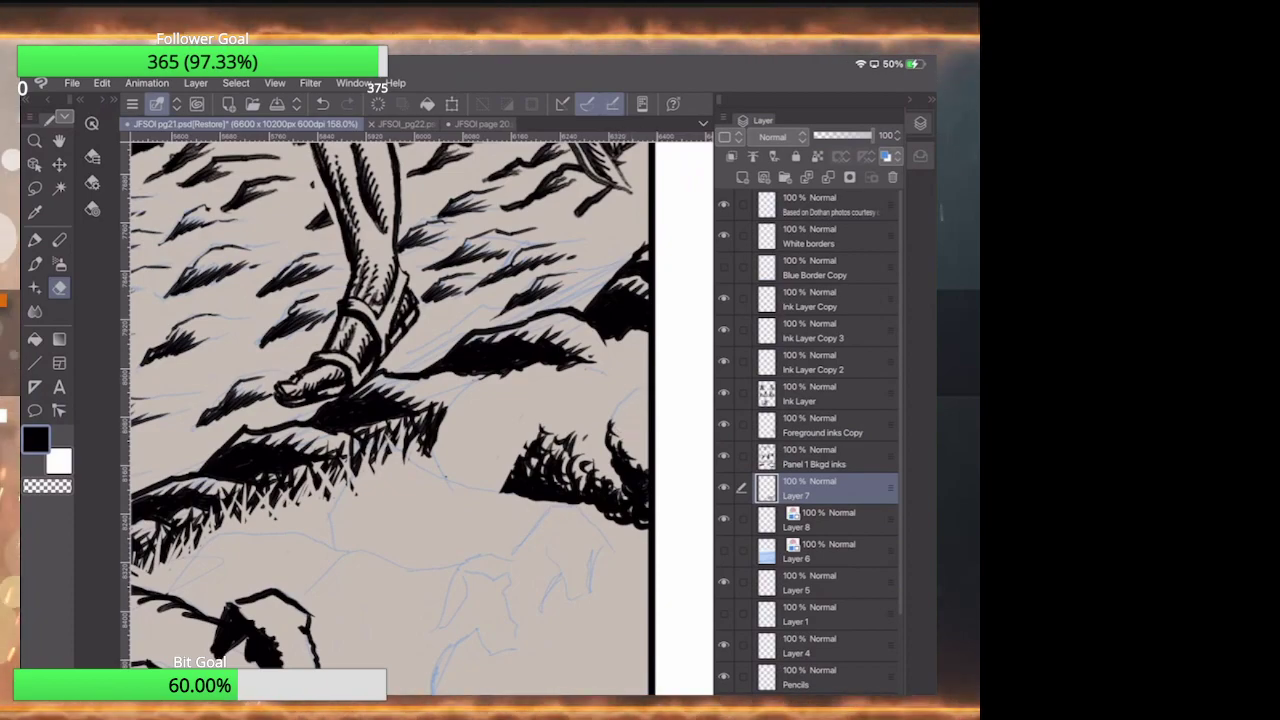
# - Erase the small triangular ink tree beside the panel's right border
pyautogui.scroll(2, 420, 410)
pyautogui.moveTo(498, 520)
pyautogui.mouseDown()
pyautogui.moveTo(504, 450)
pyautogui.moveTo(490, 390)
pyautogui.moveTo(465, 509)
pyautogui.moveTo(449, 498)
pyautogui.mouseUp()
pyautogui.moveTo(462, 420)
pyautogui.mouseDown()
pyautogui.moveTo(448, 490)
pyautogui.moveTo(436, 482)
pyautogui.mouseUp()
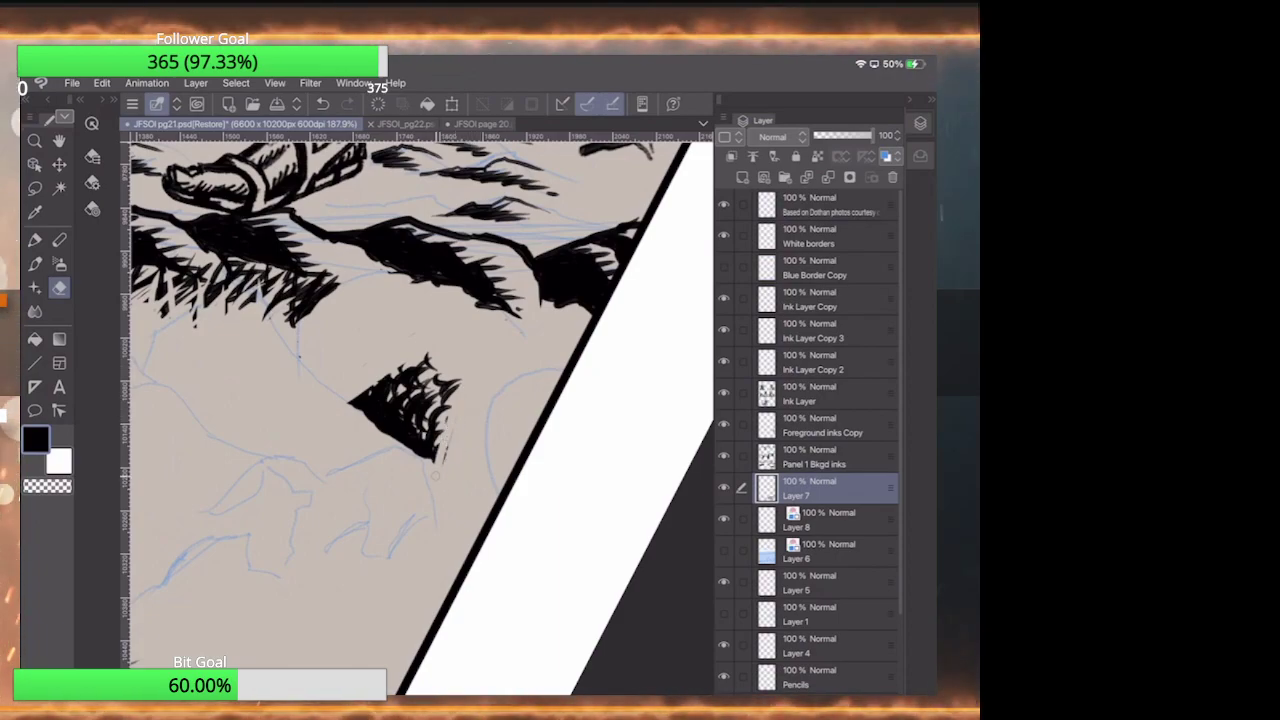
pyautogui.moveTo(460, 380); pyautogui.dragTo(421, 467)
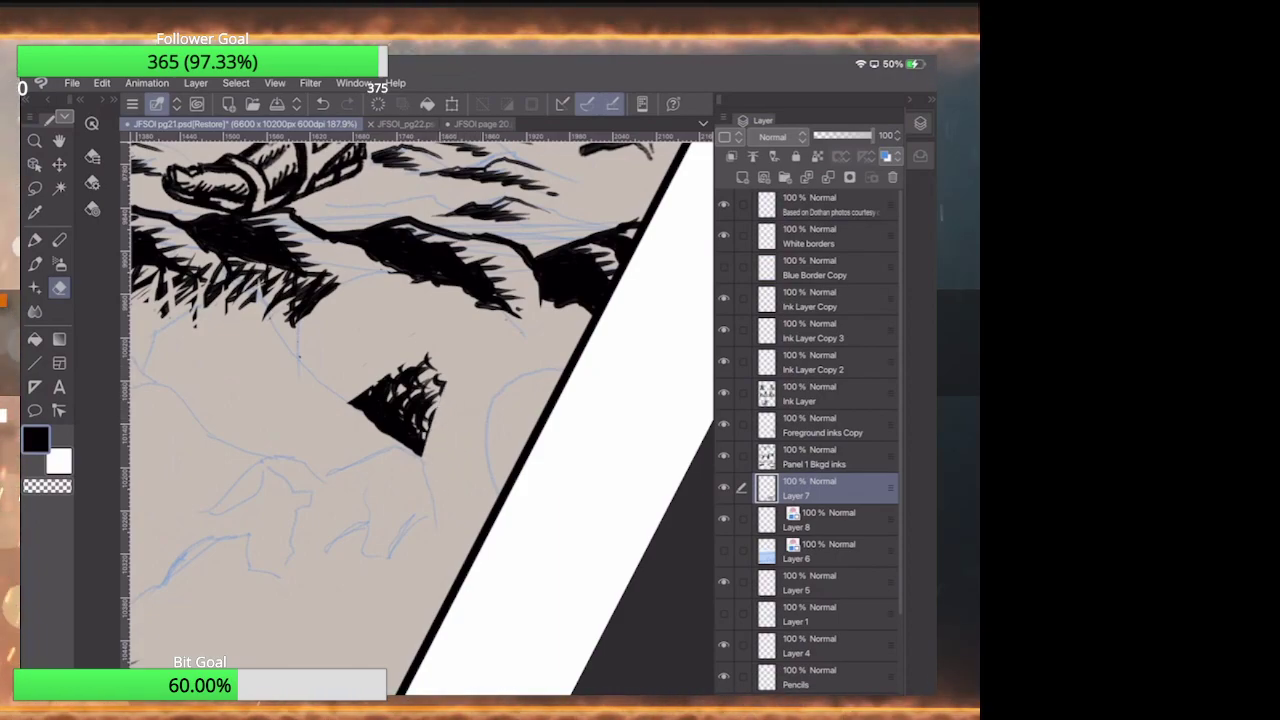
pyautogui.moveTo(400, 405); pyautogui.dragTo(435, 425)
pyautogui.moveTo(398, 380); pyautogui.dragTo(392, 475)
pyautogui.moveTo(394, 422); pyautogui.dragTo(394, 455)
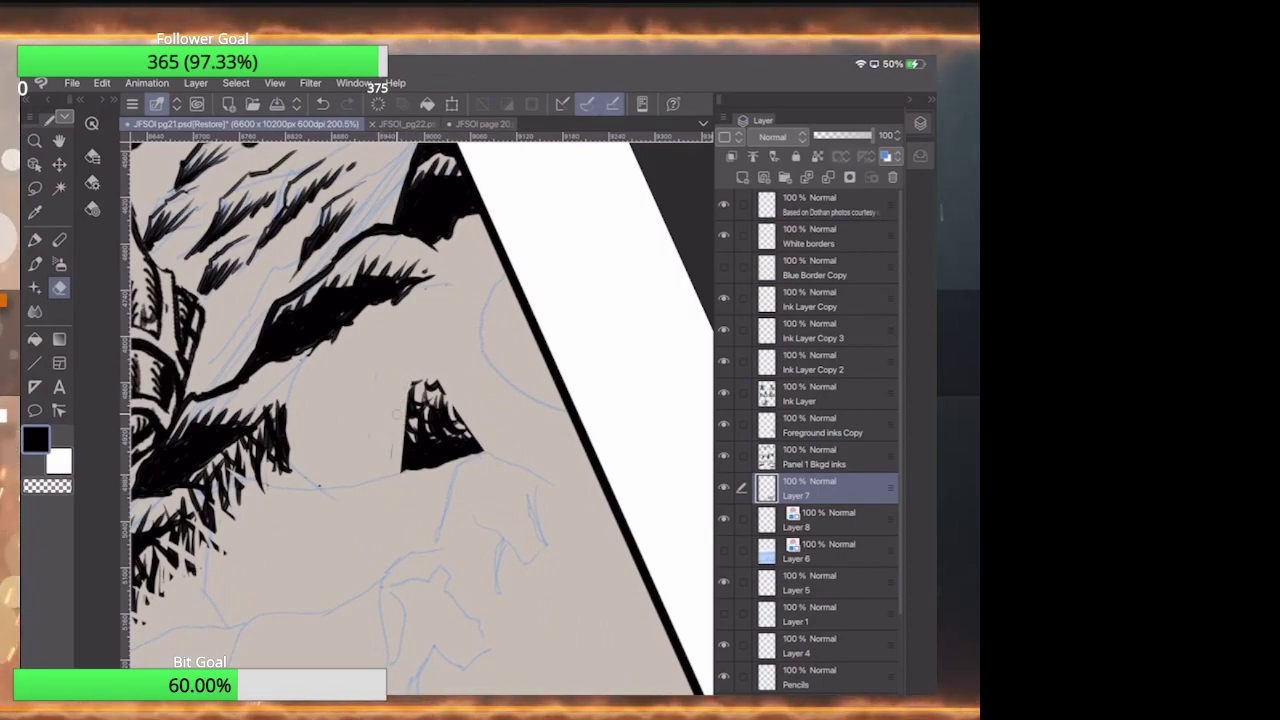
pyautogui.moveTo(418, 380)
pyautogui.mouseDown()
pyautogui.moveTo(405, 450)
pyautogui.moveTo(415, 470)
pyautogui.moveTo(440, 470)
pyautogui.mouseUp()
pyautogui.moveTo(450, 420)
pyautogui.mouseDown()
pyautogui.moveTo(443, 480)
pyautogui.moveTo(468, 467)
pyautogui.mouseUp()
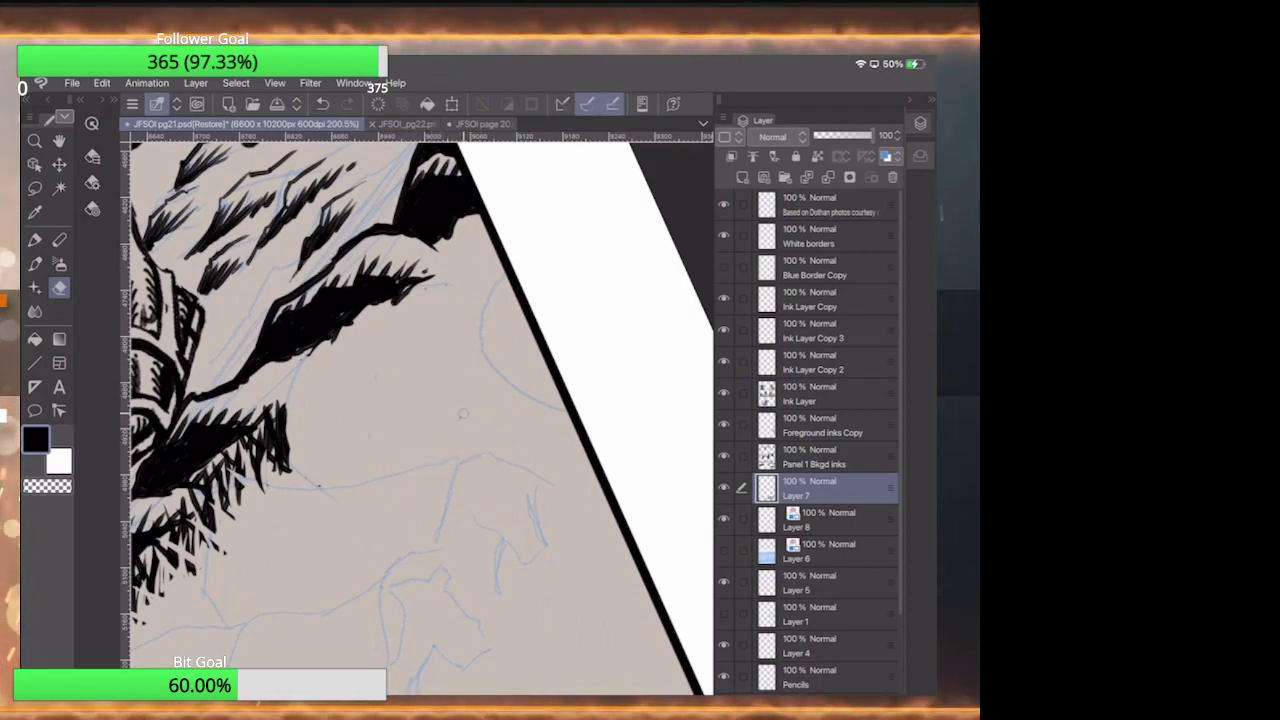
pyautogui.scroll(-5, 420, 400)
pyautogui.scroll(-2, 420, 400)
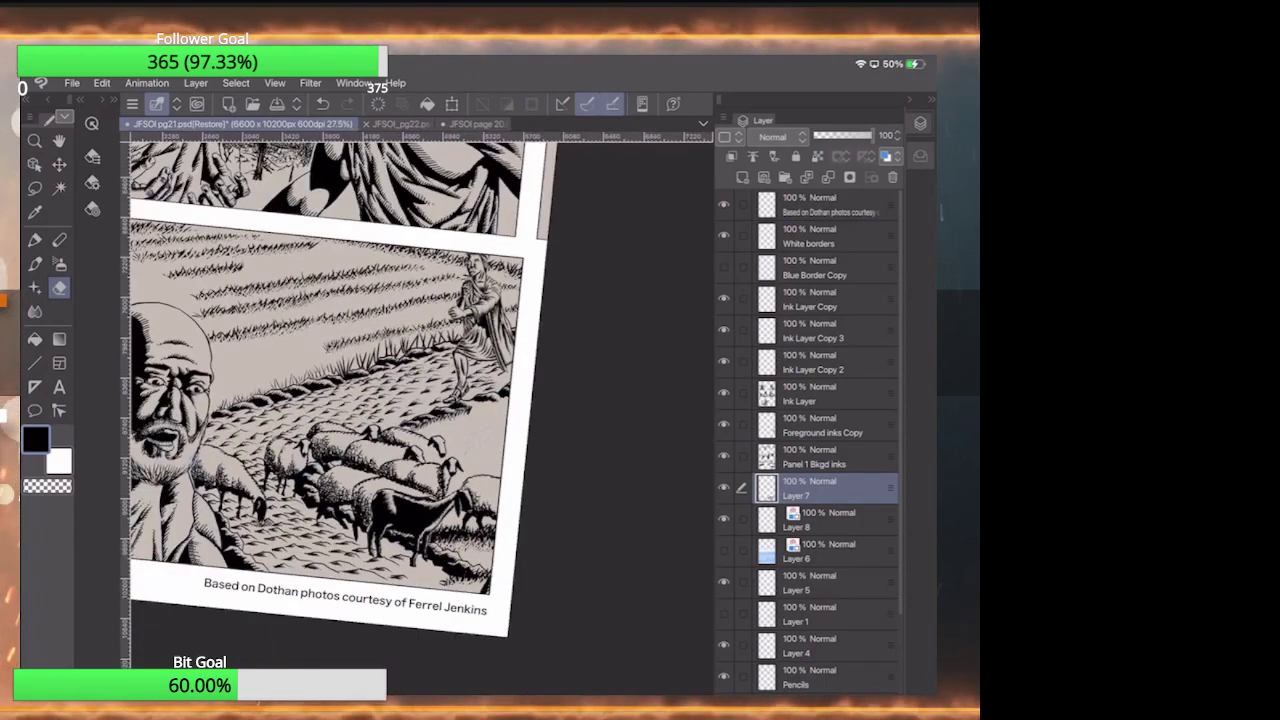
pyautogui.scroll(-2, 340, 400)
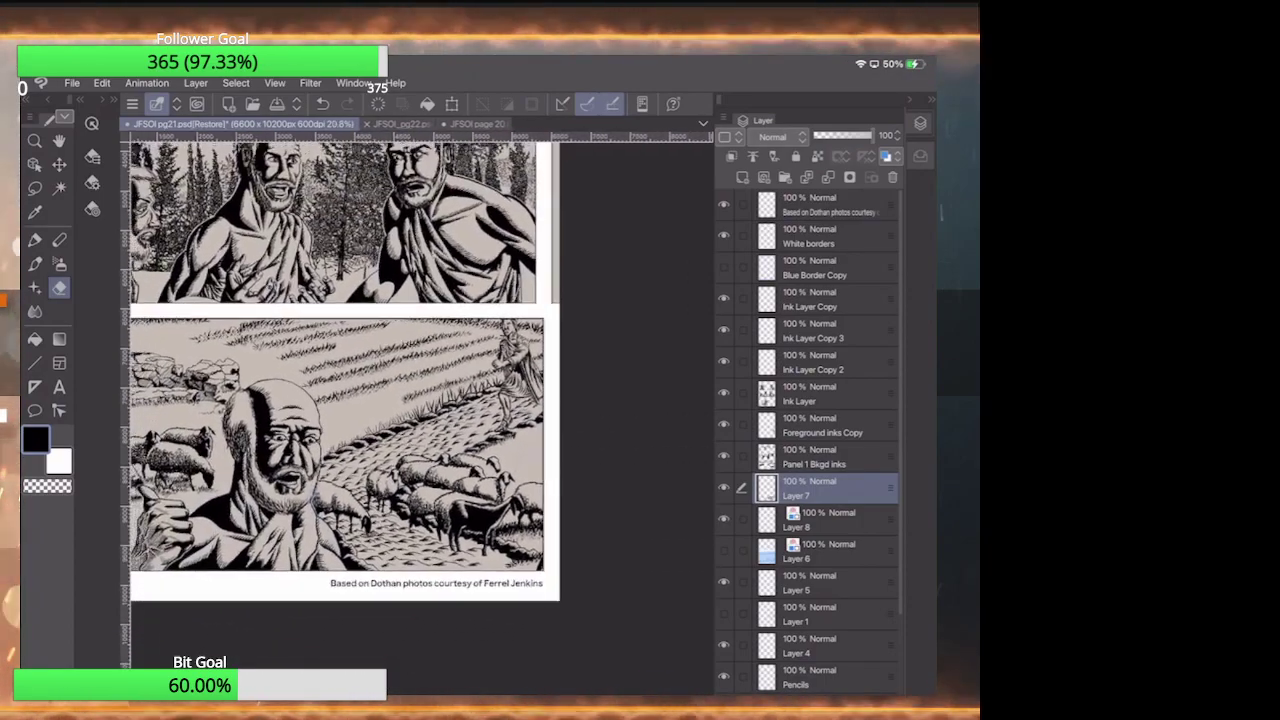
pyautogui.scroll(-1, 360, 380)
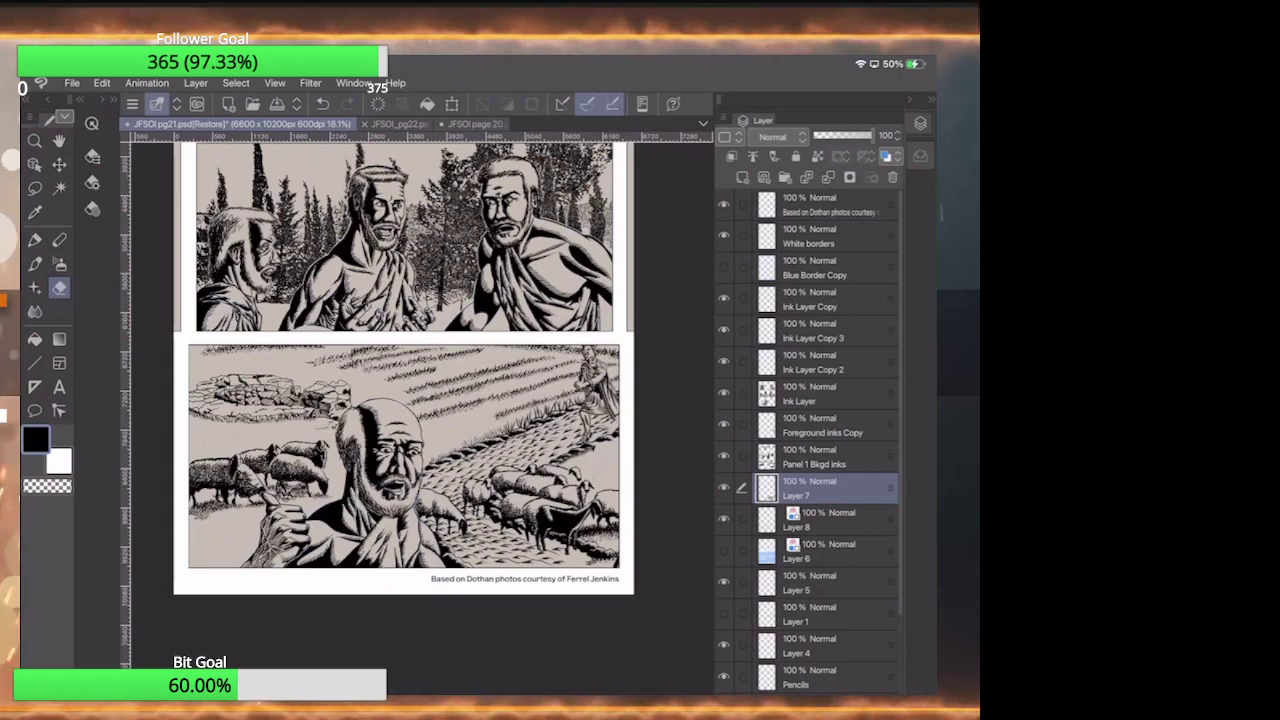
# - Hide Layer 3's paper tone, the 'Based on Dothan photos' caption and the White borders layer
pyautogui.scroll(-3, 810, 430)
pyautogui.click(723, 646)
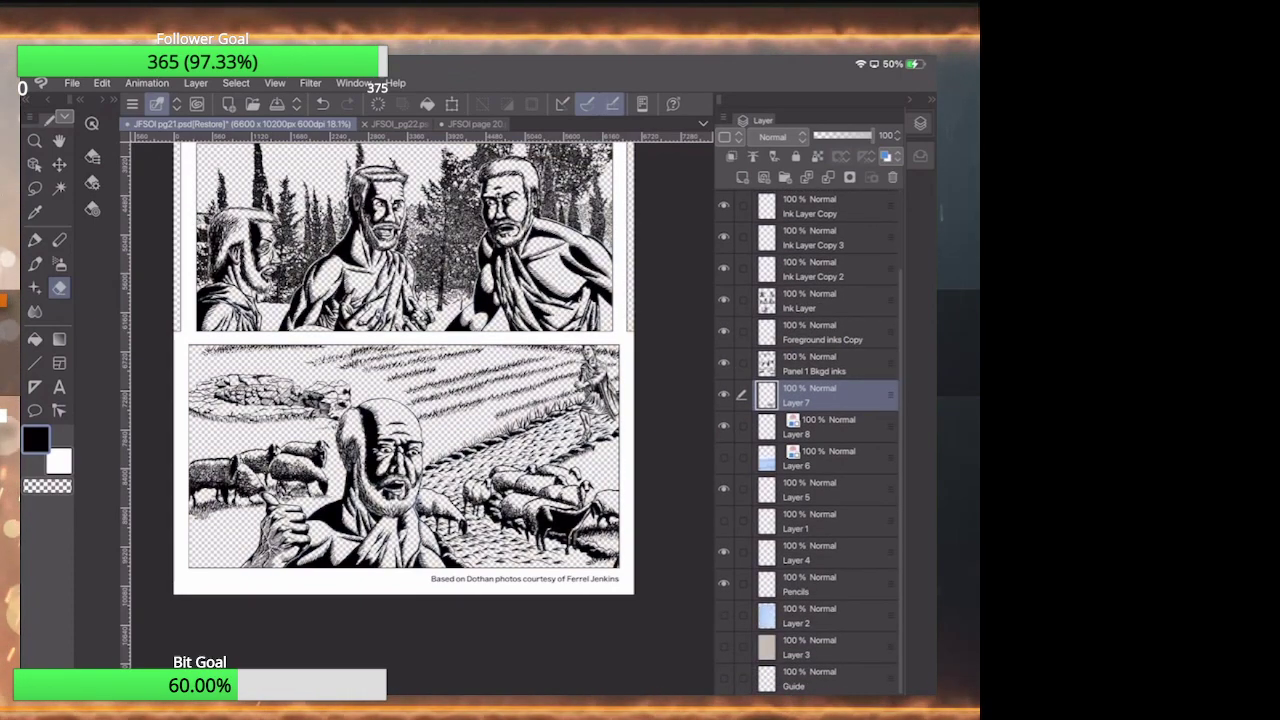
pyautogui.scroll(3, 810, 430)
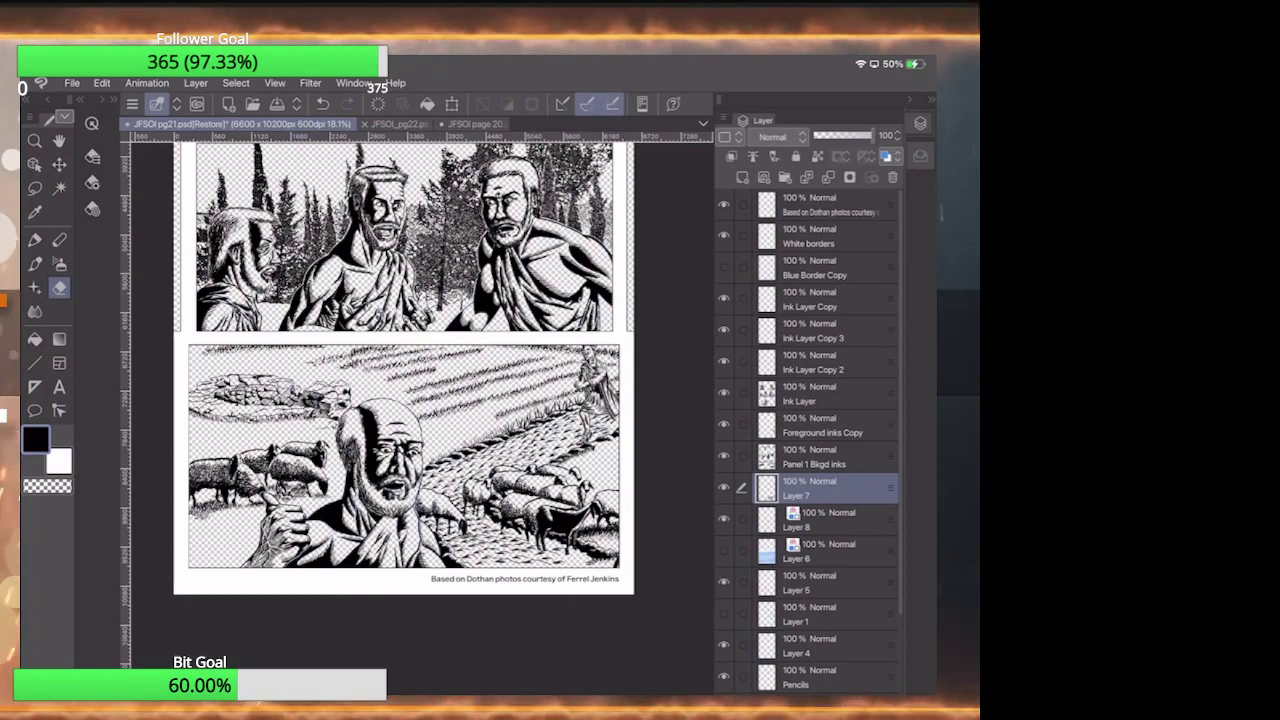
pyautogui.click(723, 203)
pyautogui.click(723, 235)
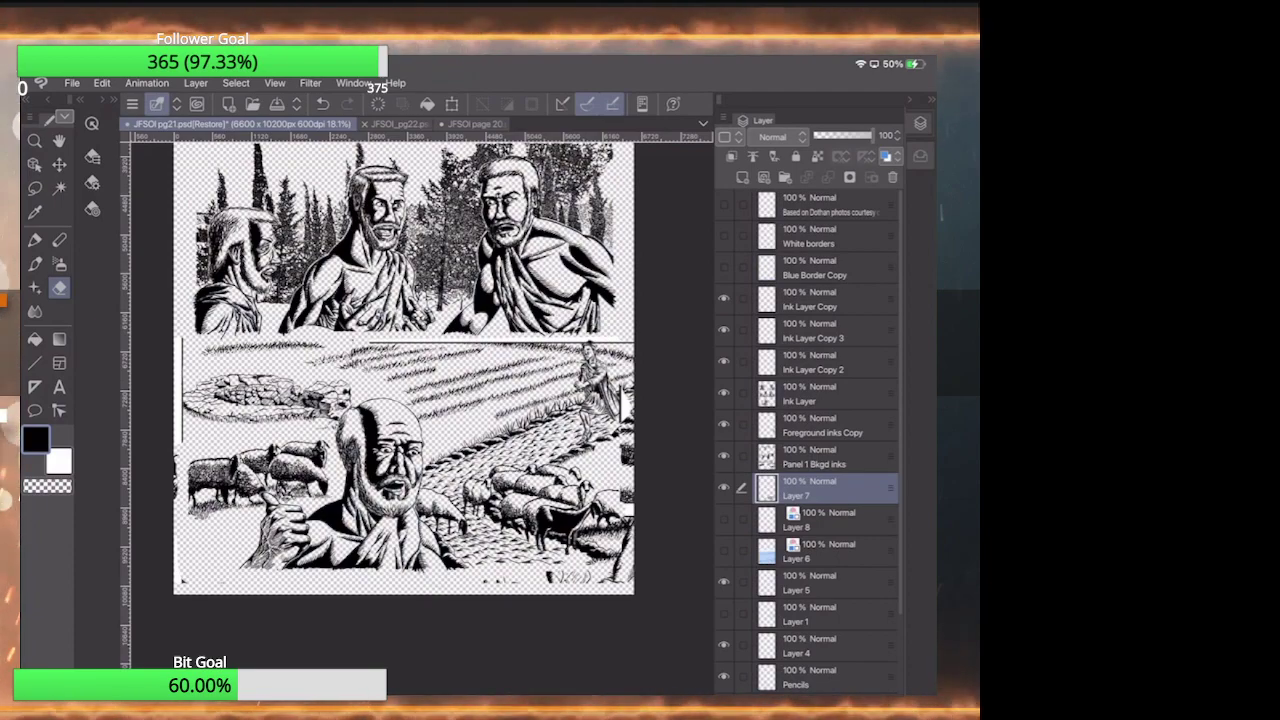
pyautogui.scroll(-3, 820, 440)
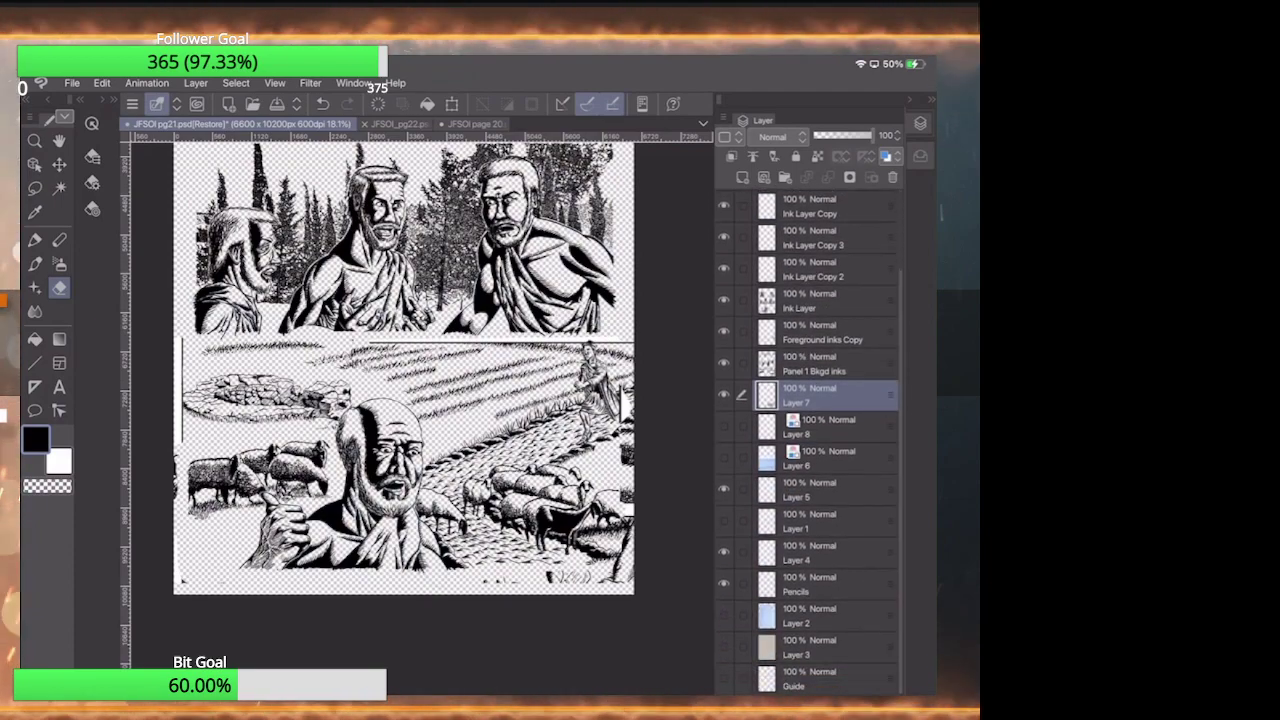